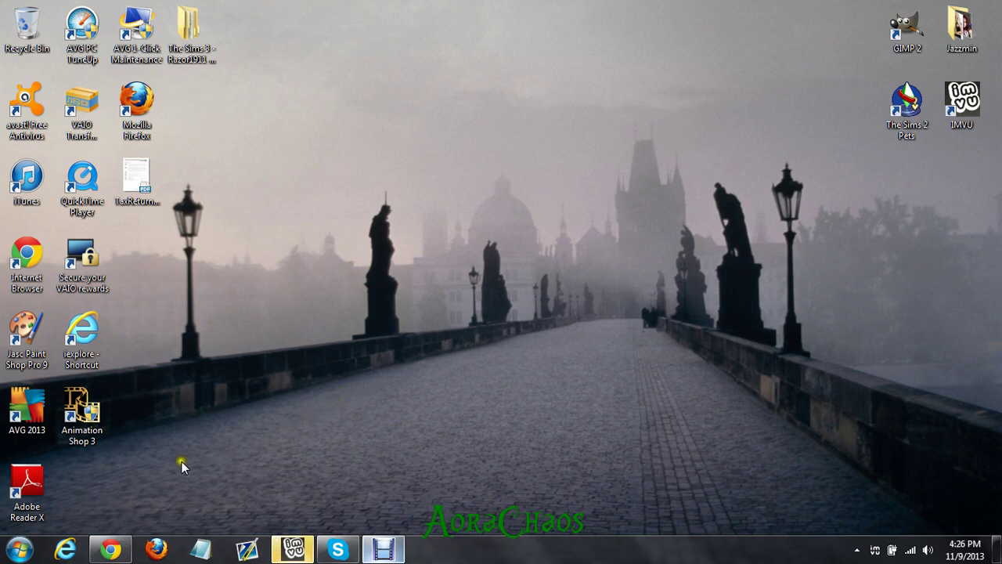
Switch to PicMonkey in the Chrome browser and open the image hiResNoBg1 (11) from the Jazzmin folder for editing
{"action": "left_click", "coordinate": [110, 550]}
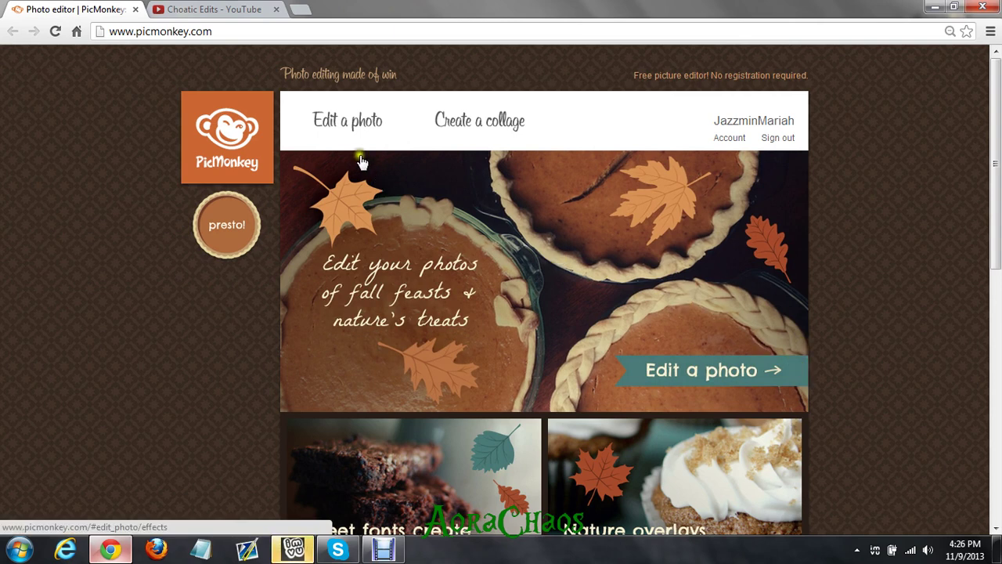
{"action": "left_click", "coordinate": [338, 123]}
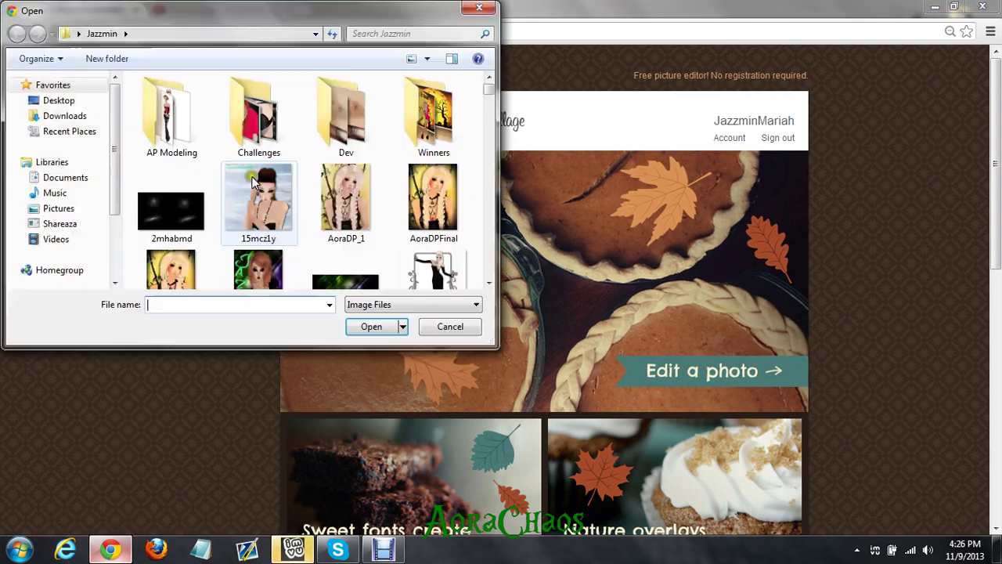
{"action": "scroll", "coordinate": [388, 227], "scroll_direction": "down", "scroll_amount": 3}
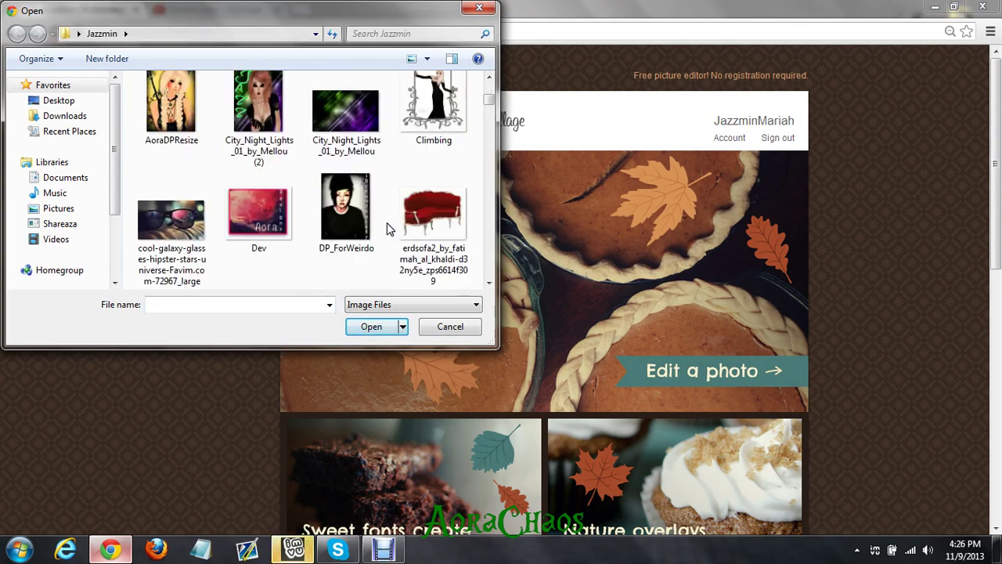
{"action": "scroll", "coordinate": [388, 228], "scroll_direction": "down", "scroll_amount": 2}
{"action": "scroll", "coordinate": [310, 214], "scroll_direction": "down", "scroll_amount": 6}
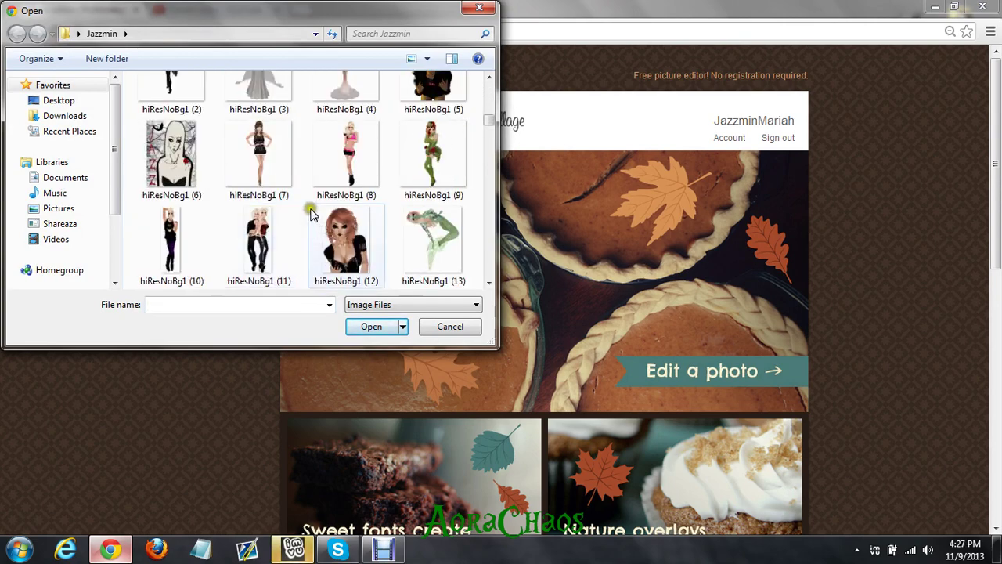
{"action": "scroll", "coordinate": [311, 214], "scroll_direction": "down", "scroll_amount": 1}
{"action": "scroll", "coordinate": [310, 215], "scroll_direction": "up", "scroll_amount": 12}
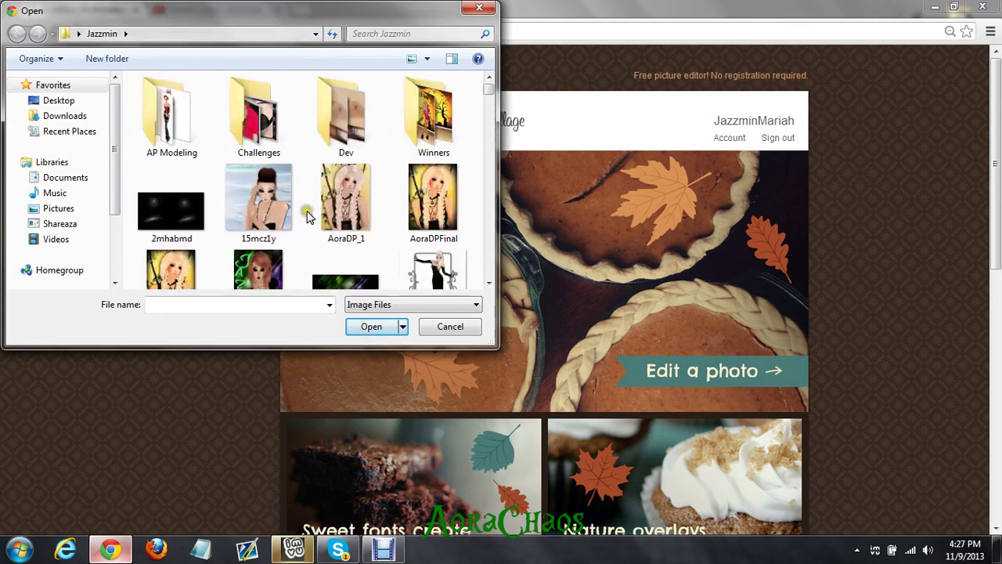
{"action": "scroll", "coordinate": [308, 215], "scroll_direction": "down", "scroll_amount": 10}
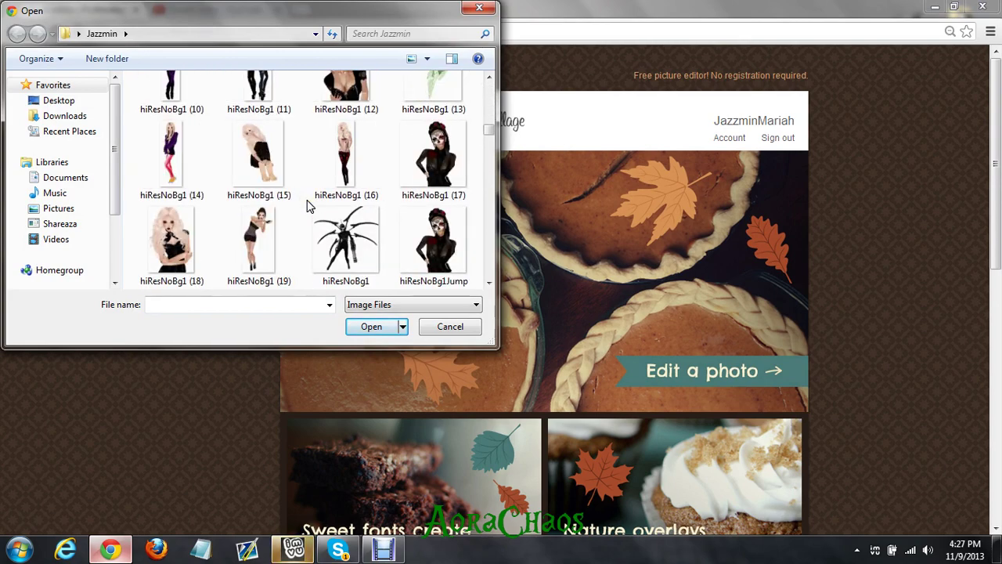
{"action": "scroll", "coordinate": [307, 205], "scroll_direction": "up", "scroll_amount": 3}
{"action": "left_click", "coordinate": [262, 200]}
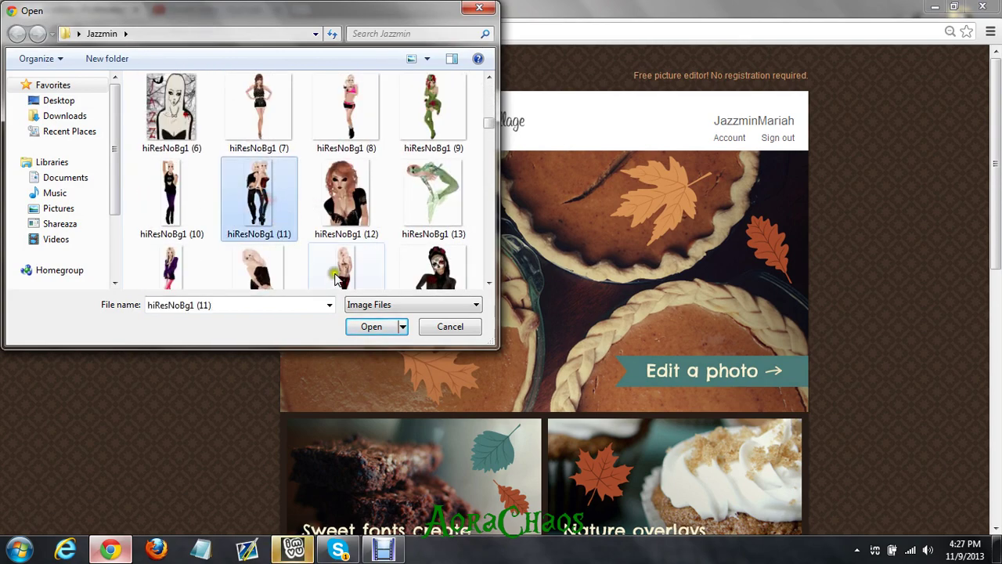
{"action": "left_click", "coordinate": [374, 329]}
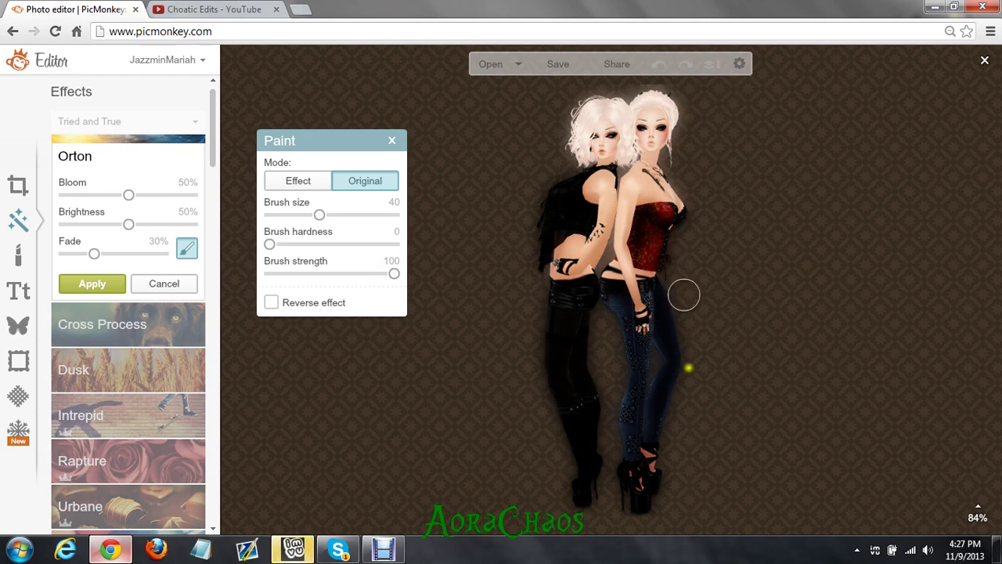
Discard the Orton effect and paint a white stroke down the figures' legs with the Draw effect at 100% hardness
{"action": "left_click", "coordinate": [157, 288]}
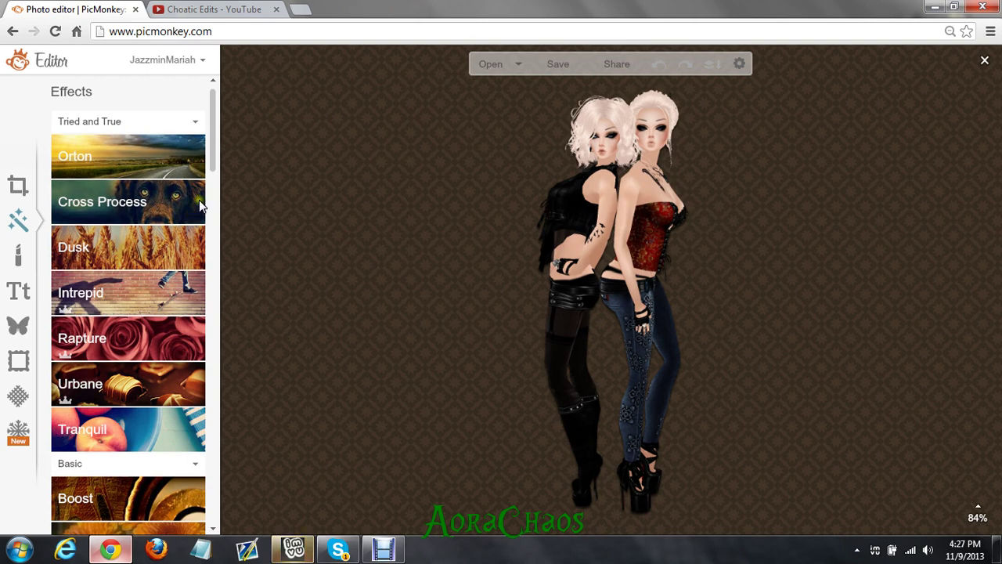
{"action": "left_click_drag", "start_coordinate": [213, 163], "coordinate": [214, 489]}
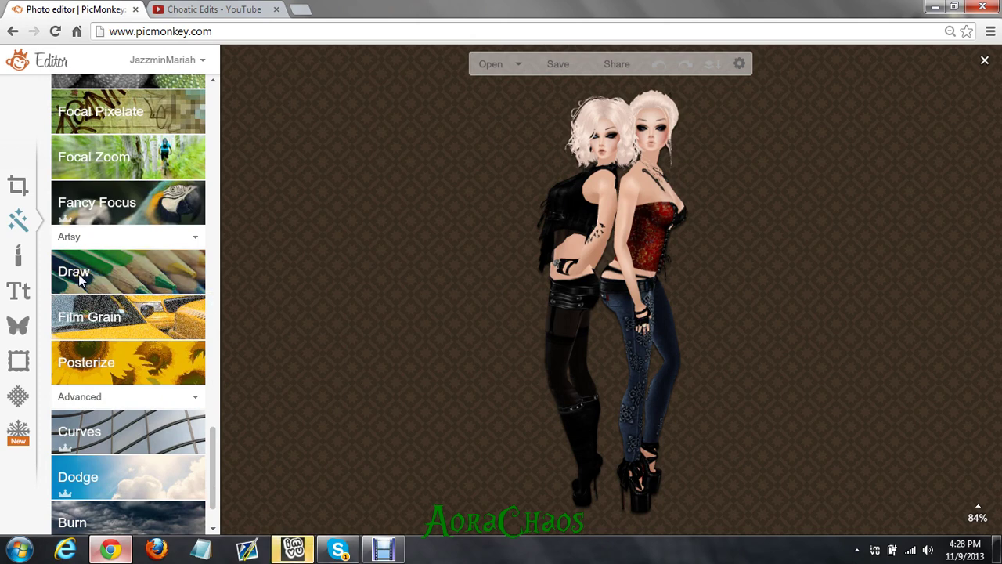
{"action": "left_click", "coordinate": [172, 291]}
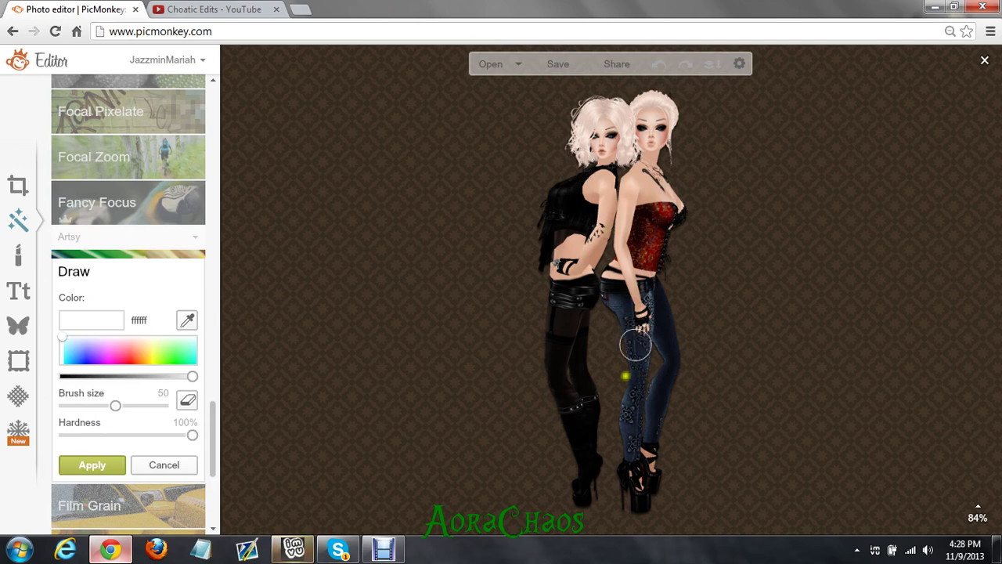
{"action": "mouse_move", "coordinate": [601, 378]}
{"action": "left_mouse_down"}
{"action": "mouse_move", "coordinate": [609, 308]}
{"action": "mouse_move", "coordinate": [596, 318]}
{"action": "mouse_move", "coordinate": [607, 397]}
{"action": "mouse_move", "coordinate": [601, 445]}
{"action": "left_mouse_up"}
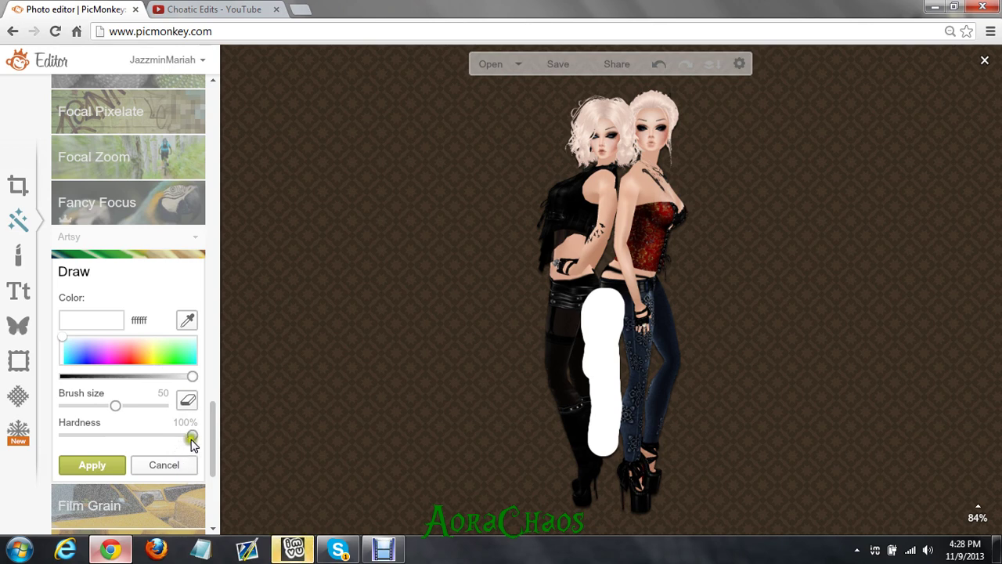
Paint white strokes over the two figures with the brush hardness set to 37% and 11%
{"action": "mouse_move", "coordinate": [192, 436]}
{"action": "left_mouse_down"}
{"action": "mouse_move", "coordinate": [150, 447]}
{"action": "mouse_move", "coordinate": [112, 434]}
{"action": "left_mouse_up"}
{"action": "mouse_move", "coordinate": [566, 225]}
{"action": "left_mouse_down"}
{"action": "mouse_move", "coordinate": [597, 227]}
{"action": "mouse_move", "coordinate": [548, 280]}
{"action": "mouse_move", "coordinate": [513, 430]}
{"action": "left_mouse_up"}
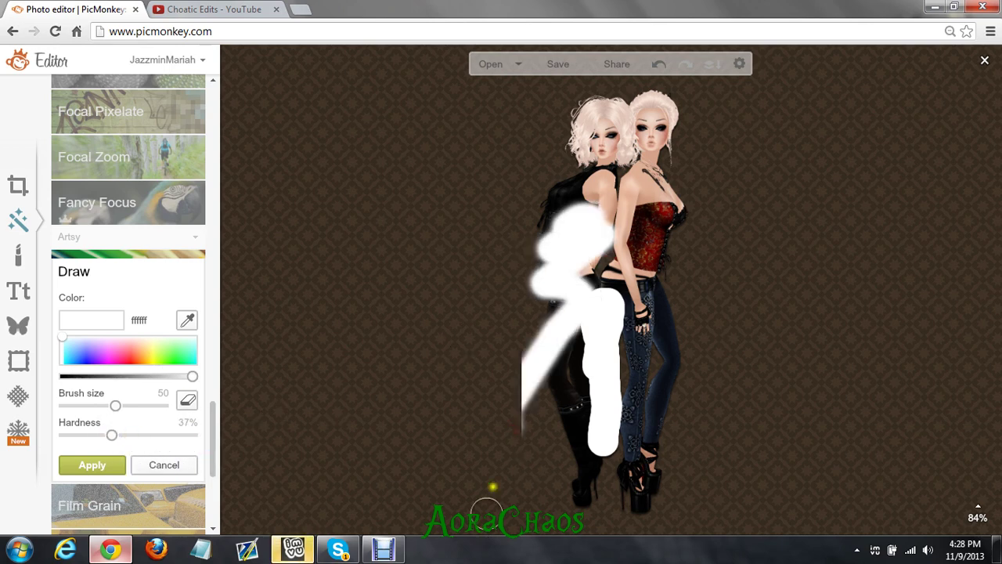
{"action": "left_click_drag", "start_coordinate": [112, 434], "coordinate": [76, 436]}
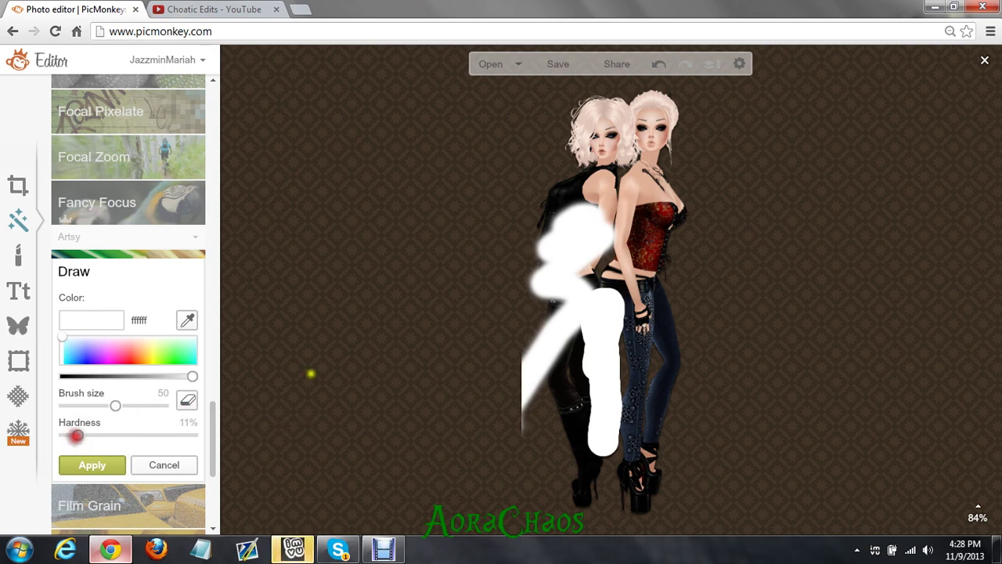
{"action": "mouse_move", "coordinate": [654, 176]}
{"action": "left_mouse_down"}
{"action": "mouse_move", "coordinate": [648, 254]}
{"action": "mouse_move", "coordinate": [665, 391]}
{"action": "left_mouse_up"}
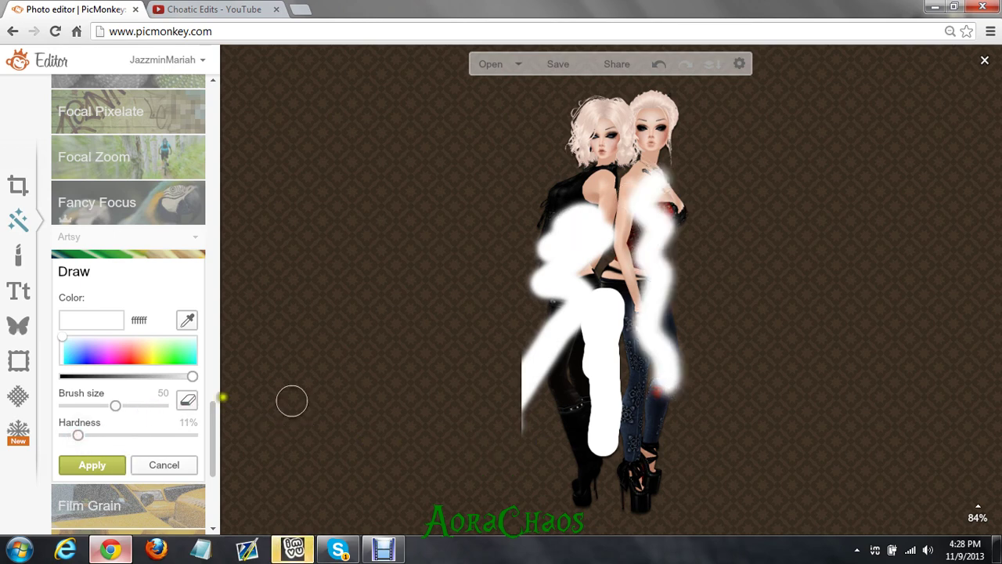
Paint a diagonal black (000000) stroke across the figures and cancel the Draw effect
{"action": "left_click", "coordinate": [63, 376]}
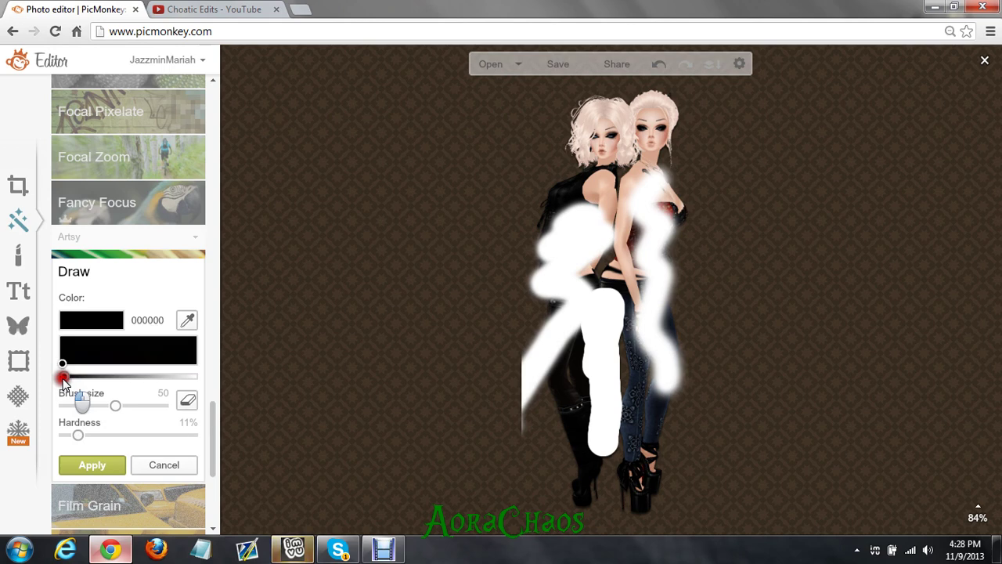
{"action": "mouse_move", "coordinate": [692, 161]}
{"action": "left_mouse_down"}
{"action": "mouse_move", "coordinate": [623, 253]}
{"action": "mouse_move", "coordinate": [613, 423]}
{"action": "left_mouse_up"}
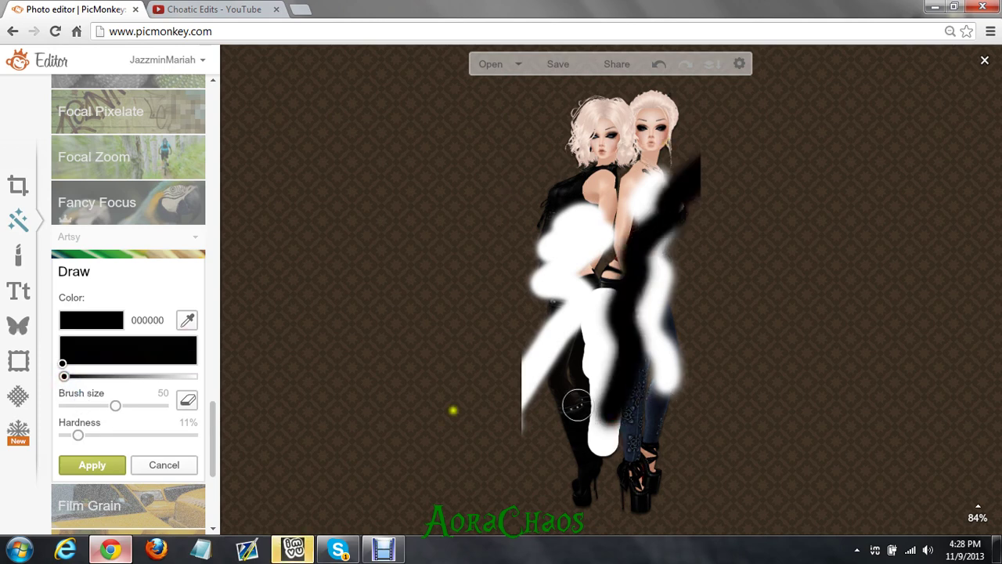
{"action": "left_click", "coordinate": [162, 465]}
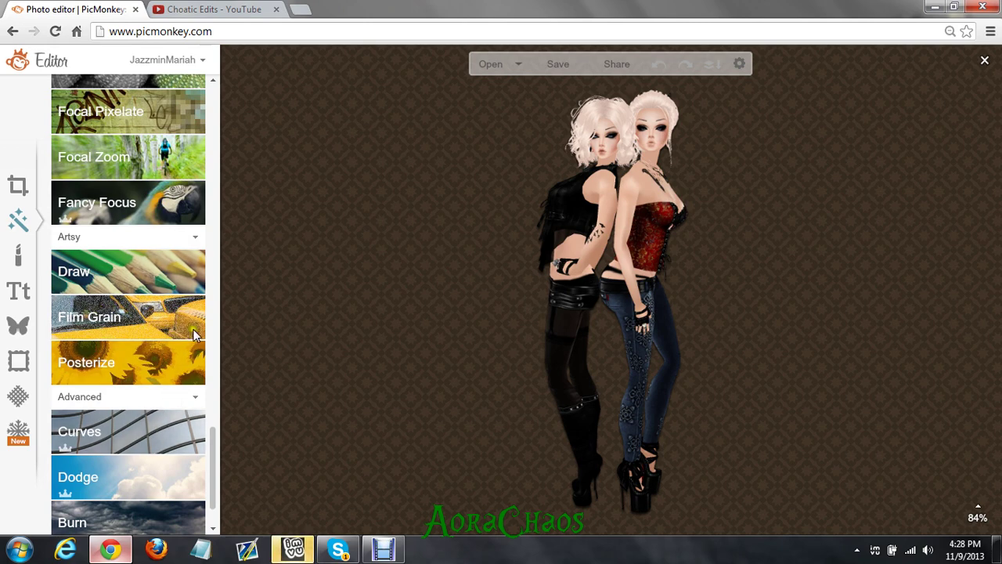
Add the image hiResNoBg1 (11) to the photo as a custom overlay
{"action": "left_click", "coordinate": [18, 324]}
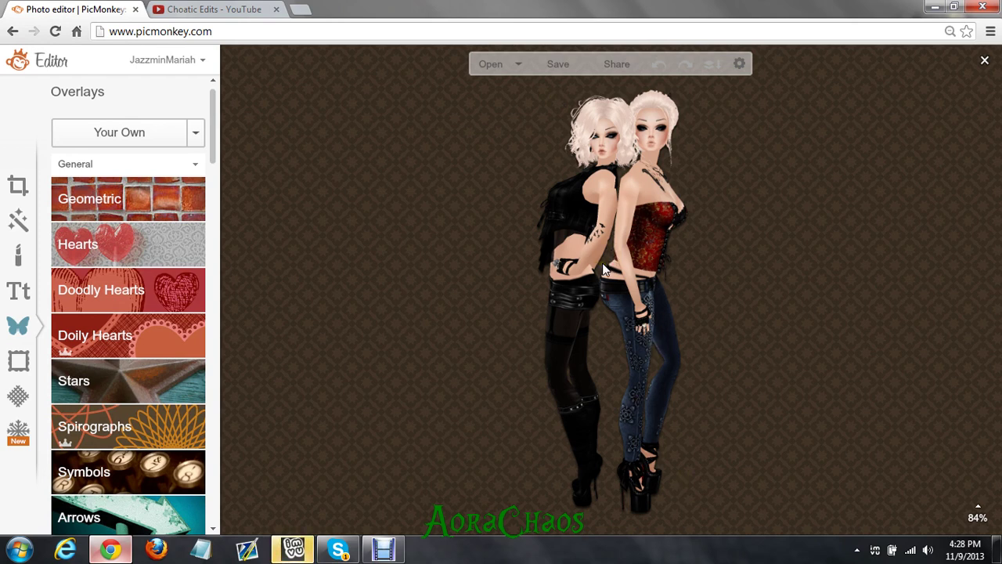
{"action": "left_click", "coordinate": [142, 138]}
{"action": "left_click", "coordinate": [335, 185]}
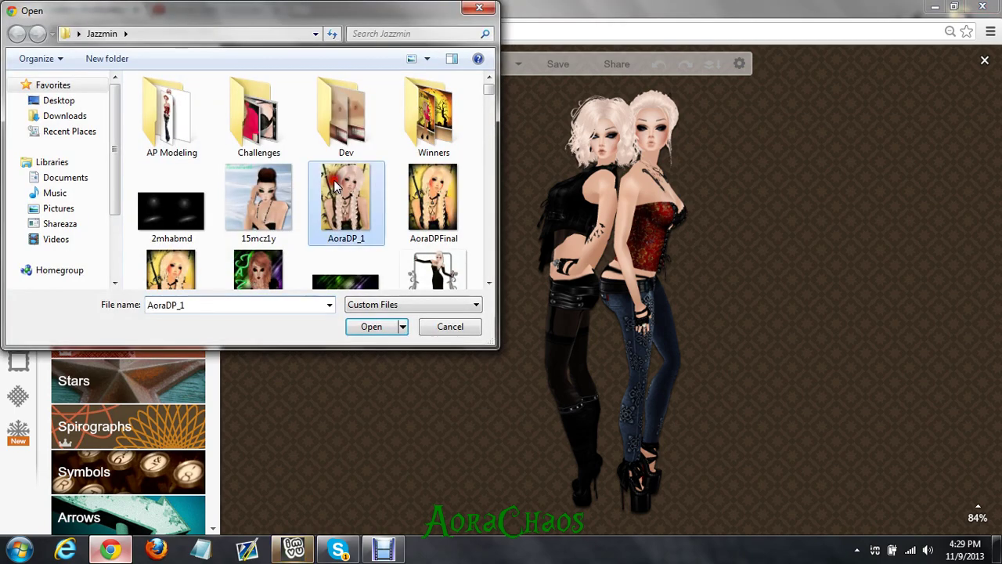
{"action": "scroll", "coordinate": [321, 196], "scroll_direction": "down", "scroll_amount": 10}
{"action": "scroll", "coordinate": [313, 201], "scroll_direction": "down", "scroll_amount": 1}
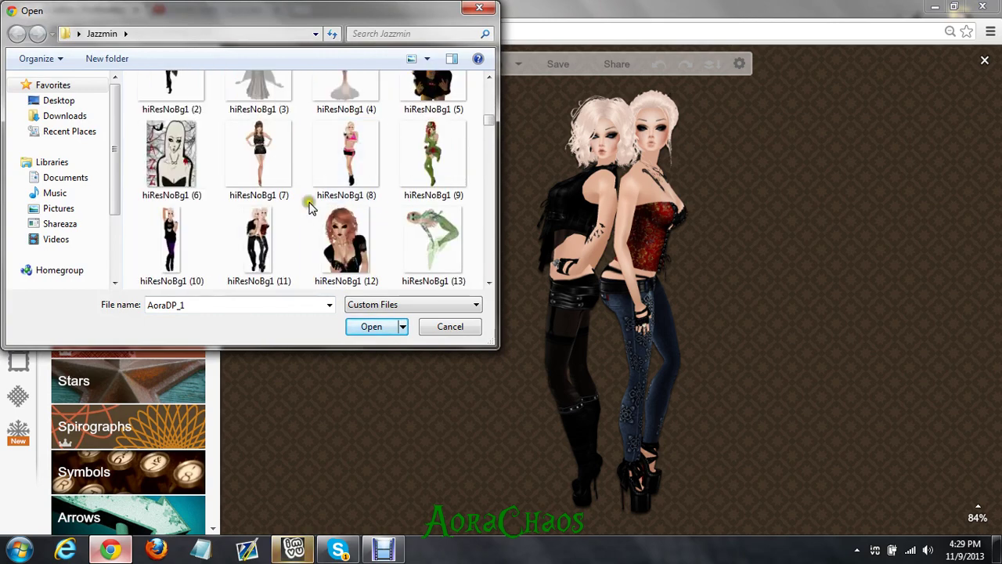
{"action": "left_click", "coordinate": [259, 238]}
{"action": "left_click", "coordinate": [373, 329]}
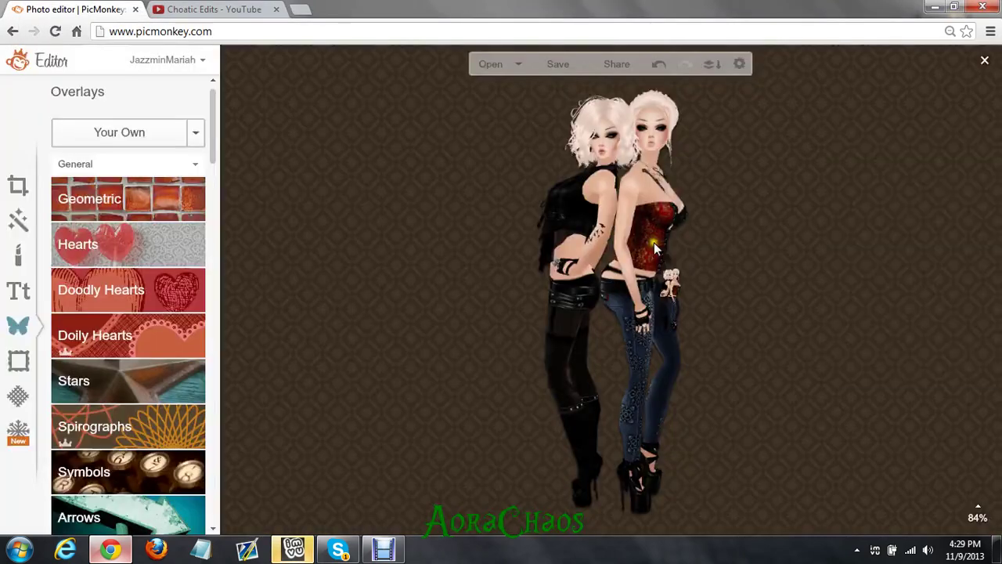
Enlarge the overlay to most of the photo's height and position it slightly offset over the original figures
{"action": "left_click_drag", "start_coordinate": [654, 332], "coordinate": [616, 525]}
{"action": "left_click_drag", "start_coordinate": [641, 384], "coordinate": [578, 352]}
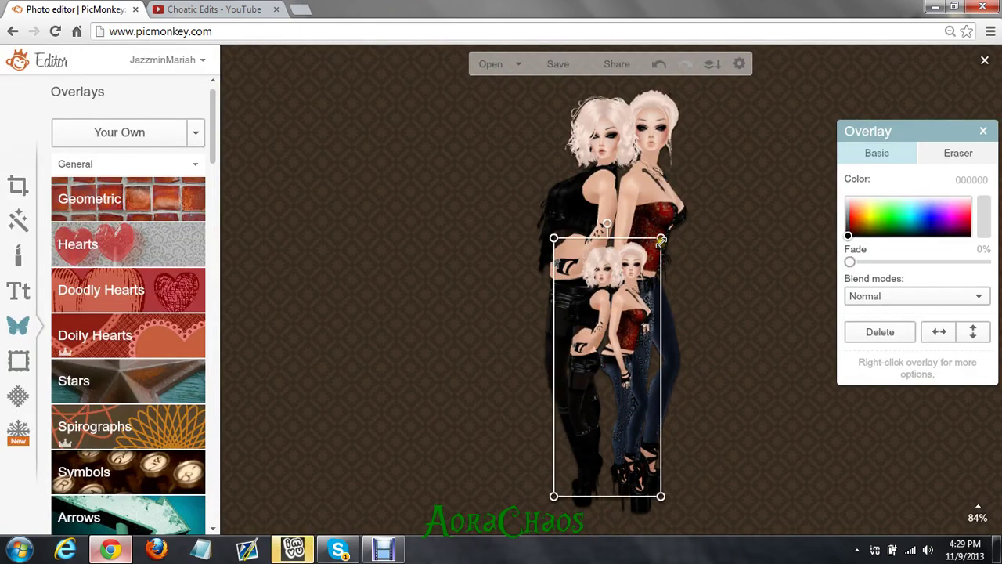
{"action": "left_click_drag", "start_coordinate": [678, 213], "coordinate": [705, 138]}
{"action": "right_click", "coordinate": [649, 261]}
{"action": "left_click", "coordinate": [699, 415]}
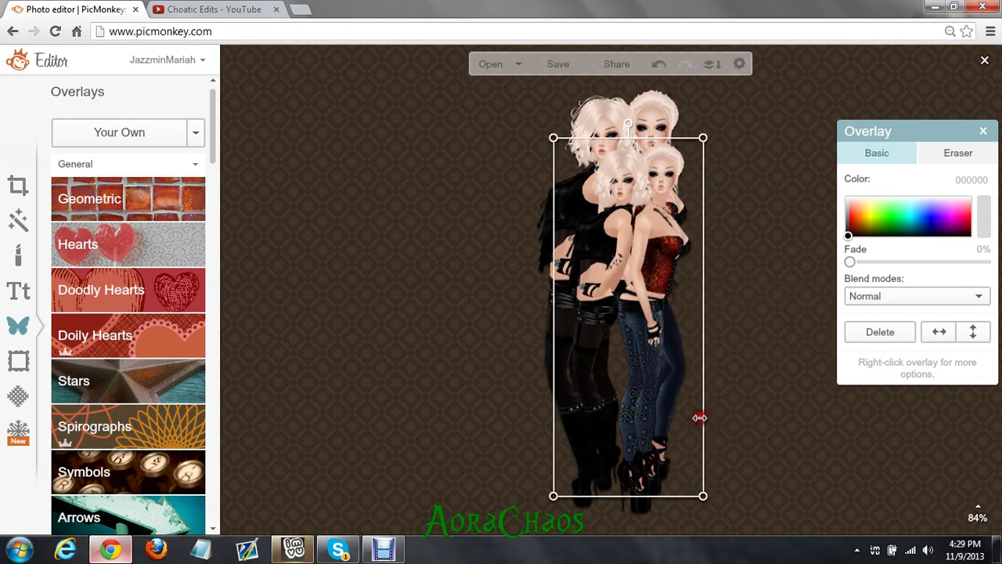
{"action": "left_click_drag", "start_coordinate": [654, 276], "coordinate": [648, 255]}
{"action": "left_click", "coordinate": [514, 199]}
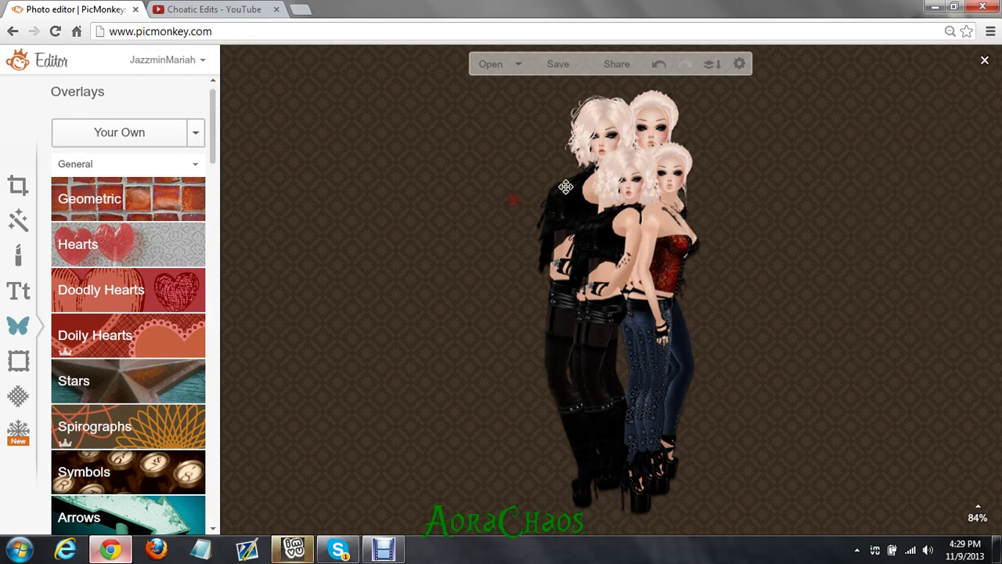
{"action": "left_click", "coordinate": [595, 180]}
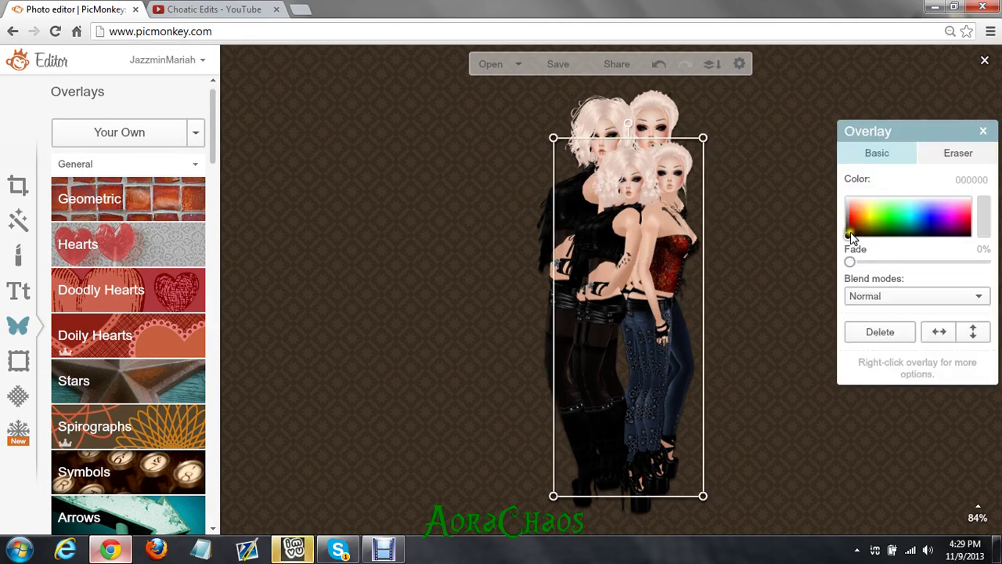
Recolour the overlay to fffcfc and try out the Subtract blend mode with a partial fade
{"action": "left_click_drag", "start_coordinate": [877, 227], "coordinate": [998, 176]}
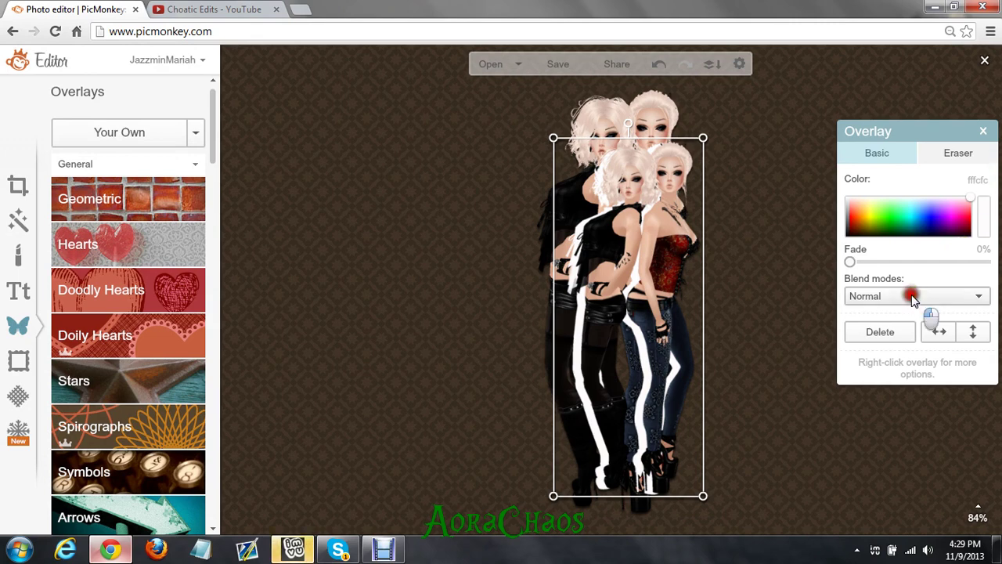
{"action": "left_click", "coordinate": [974, 296]}
{"action": "left_click_drag", "start_coordinate": [982, 335], "coordinate": [983, 403]}
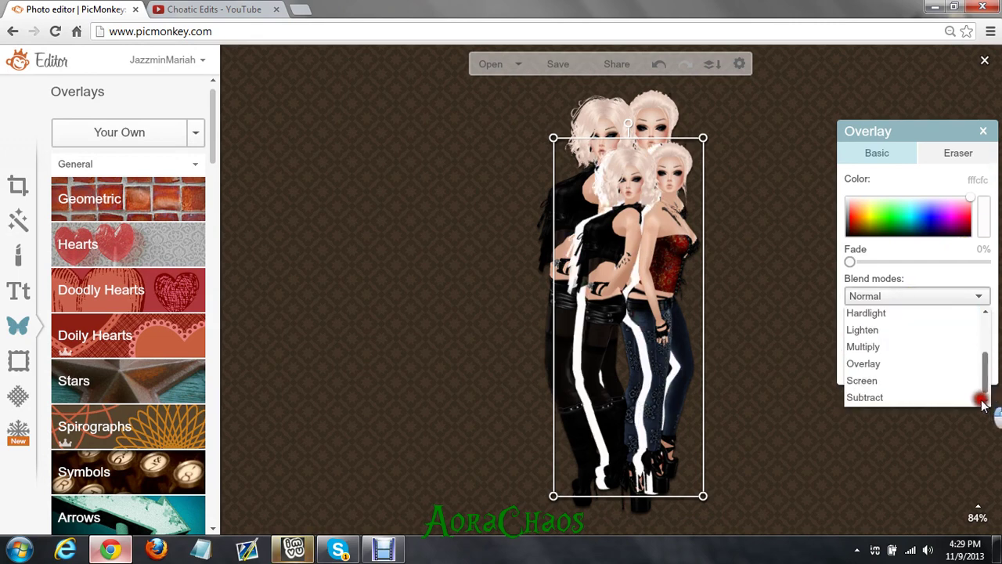
{"action": "left_click", "coordinate": [924, 396]}
{"action": "left_click_drag", "start_coordinate": [852, 262], "coordinate": [932, 248]}
{"action": "left_click", "coordinate": [435, 226]}
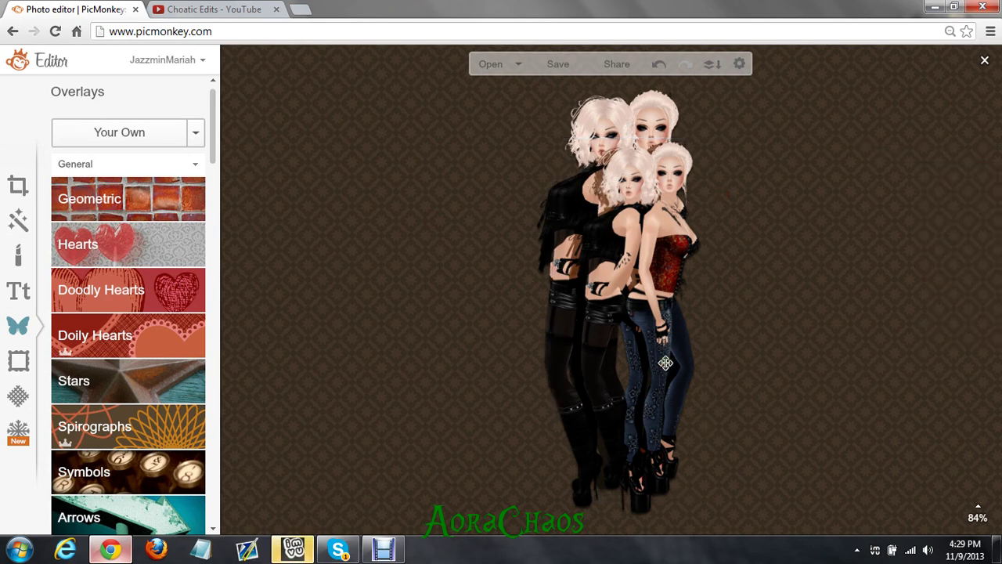
Nudge the overlay slightly to the left over the original figures
{"action": "left_click", "coordinate": [659, 330]}
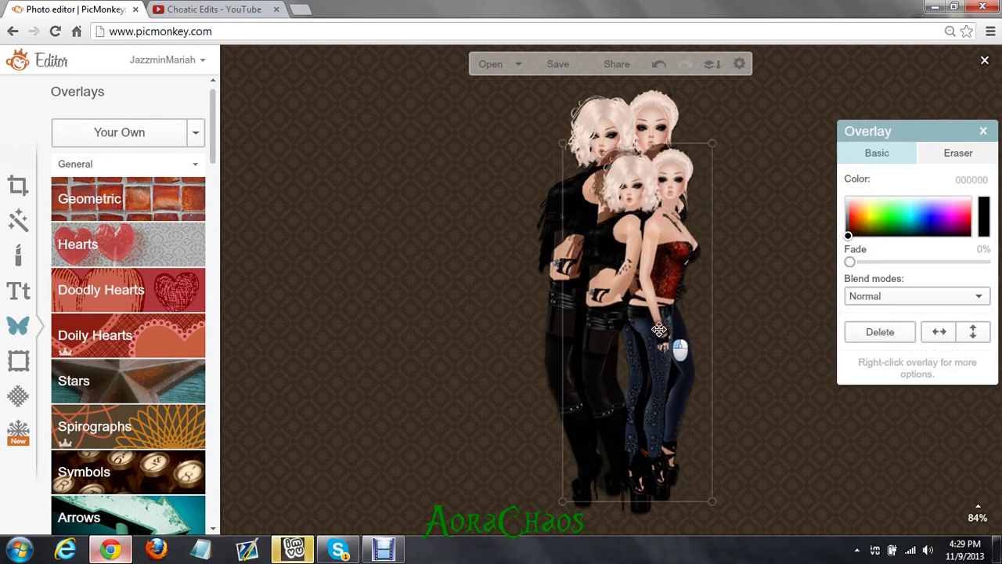
{"action": "left_click_drag", "start_coordinate": [659, 329], "coordinate": [652, 327]}
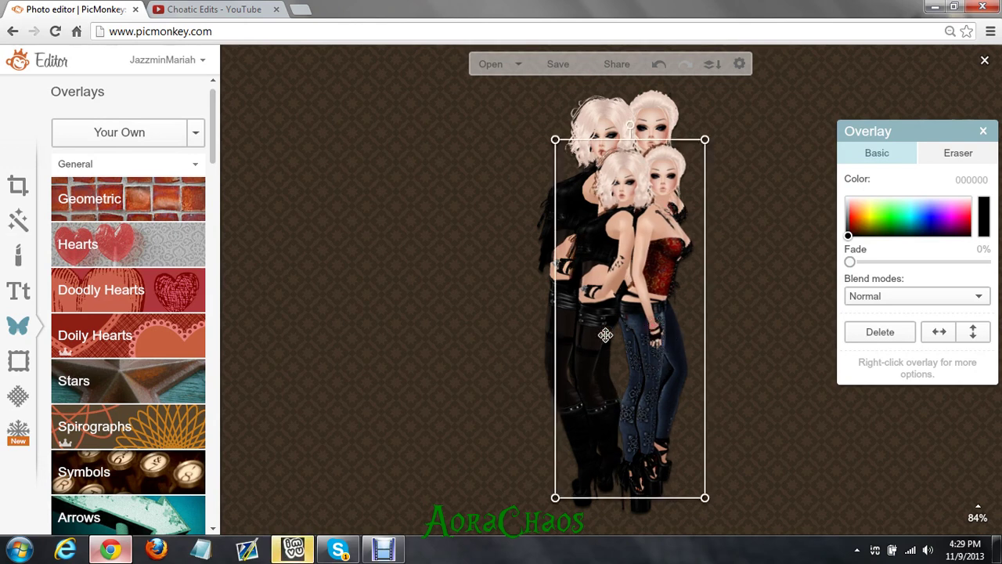
{"action": "left_click", "coordinate": [337, 239]}
{"action": "left_click", "coordinate": [638, 199]}
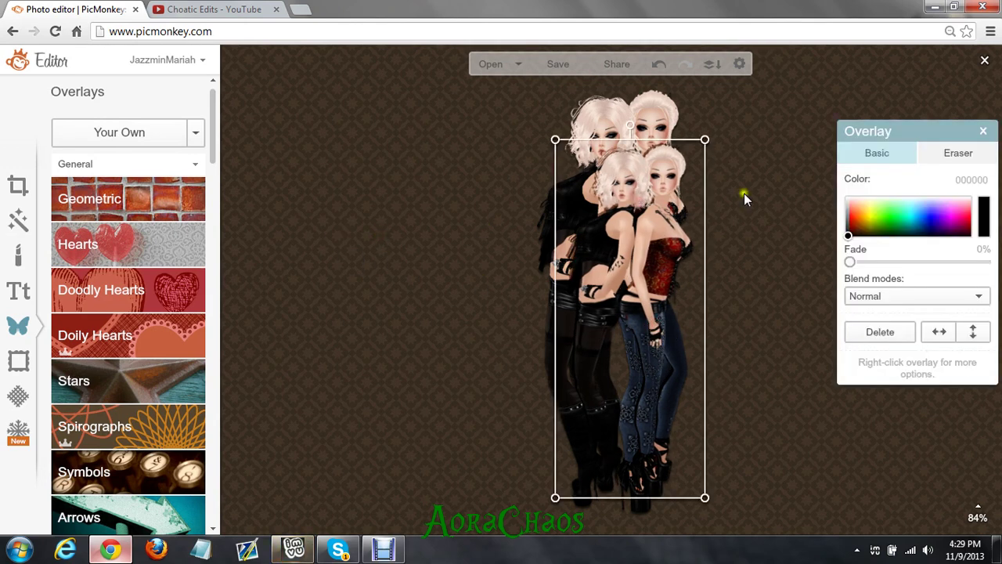
Undo all the overlay changes, including the addition of the overlay itself
{"action": "left_click", "coordinate": [657, 65]}
{"action": "left_click", "coordinate": [657, 65]}
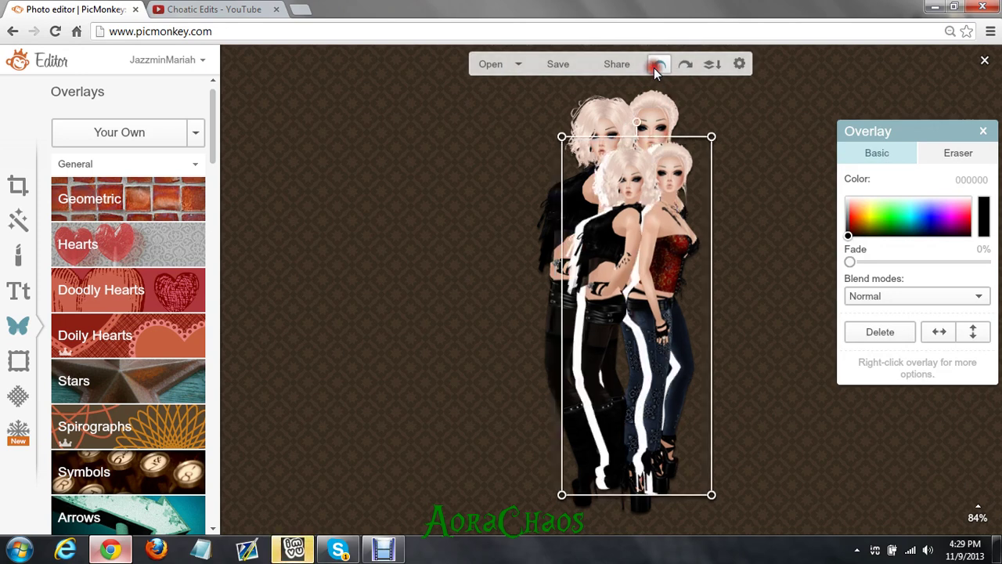
{"action": "left_click", "coordinate": [657, 65]}
{"action": "left_click", "coordinate": [656, 65]}
{"action": "left_click", "coordinate": [657, 65]}
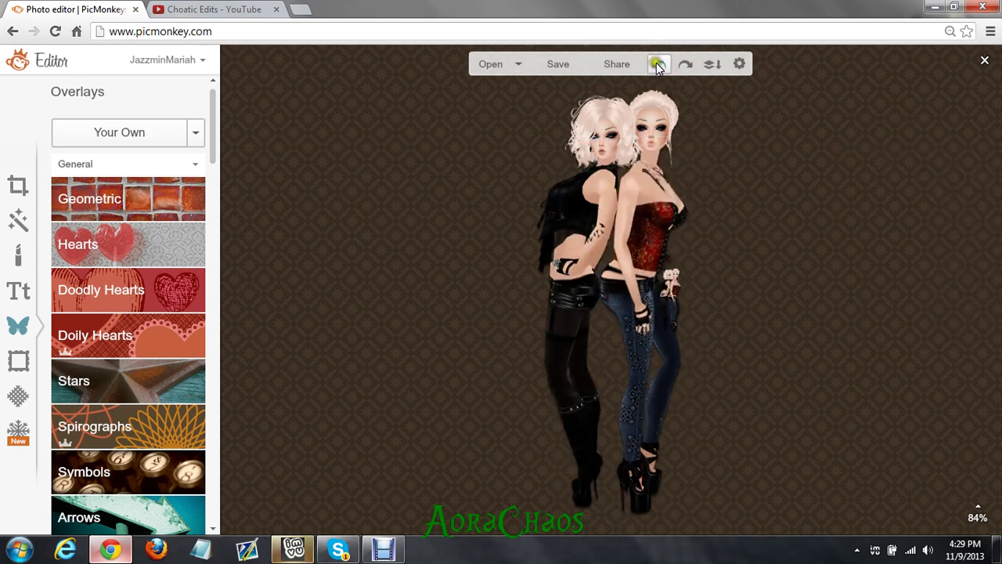
{"action": "left_click", "coordinate": [658, 65]}
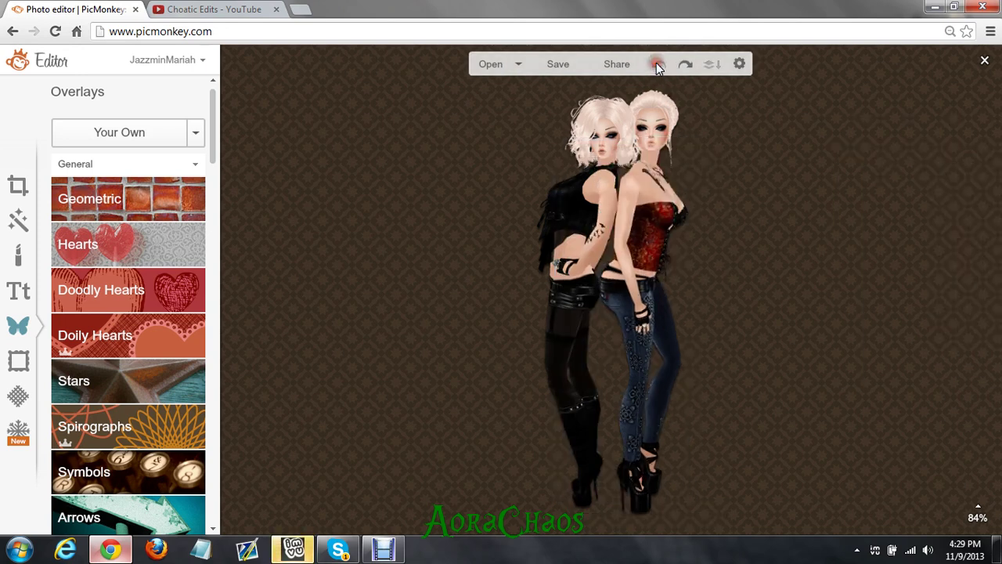
Start a Drop Shadow frame on the picture and toggle its transparent background on and off
{"action": "left_click", "coordinate": [17, 364]}
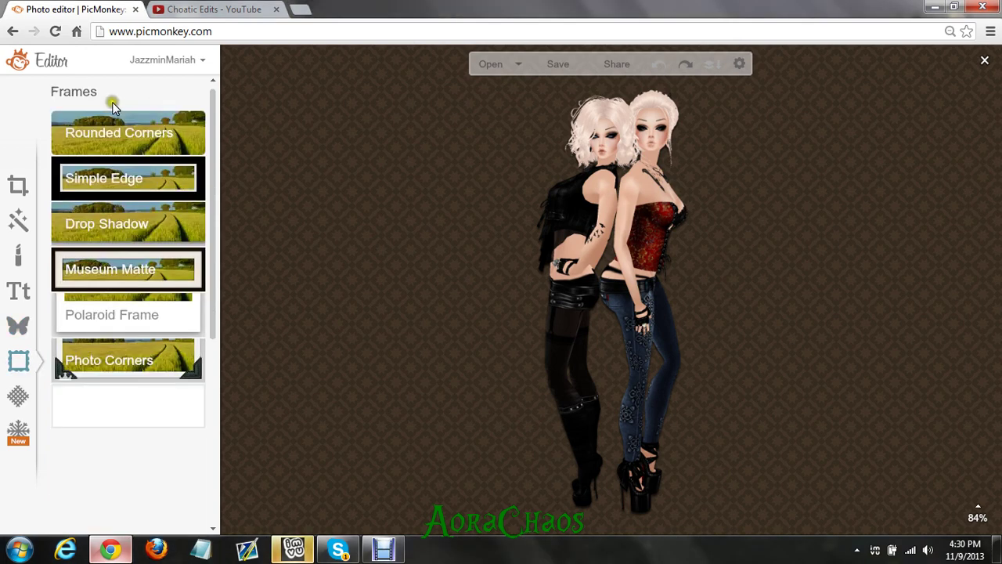
{"action": "left_click", "coordinate": [137, 224]}
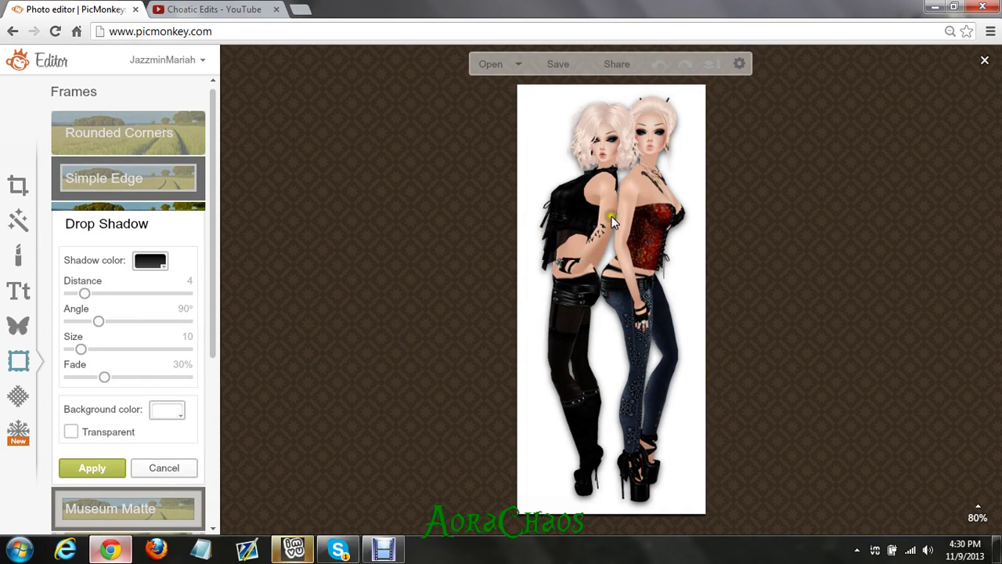
{"action": "left_click", "coordinate": [69, 437]}
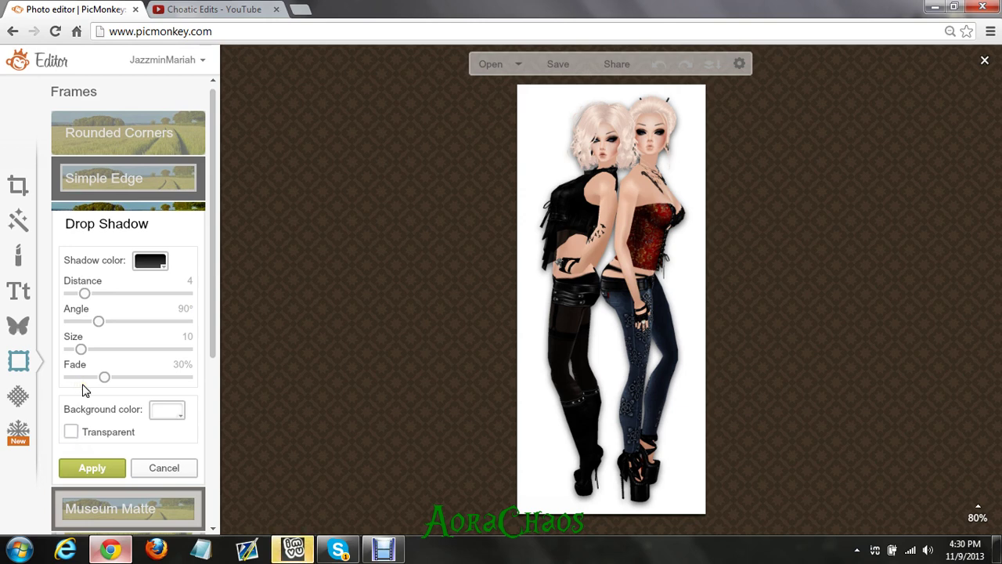
{"action": "left_click", "coordinate": [70, 433]}
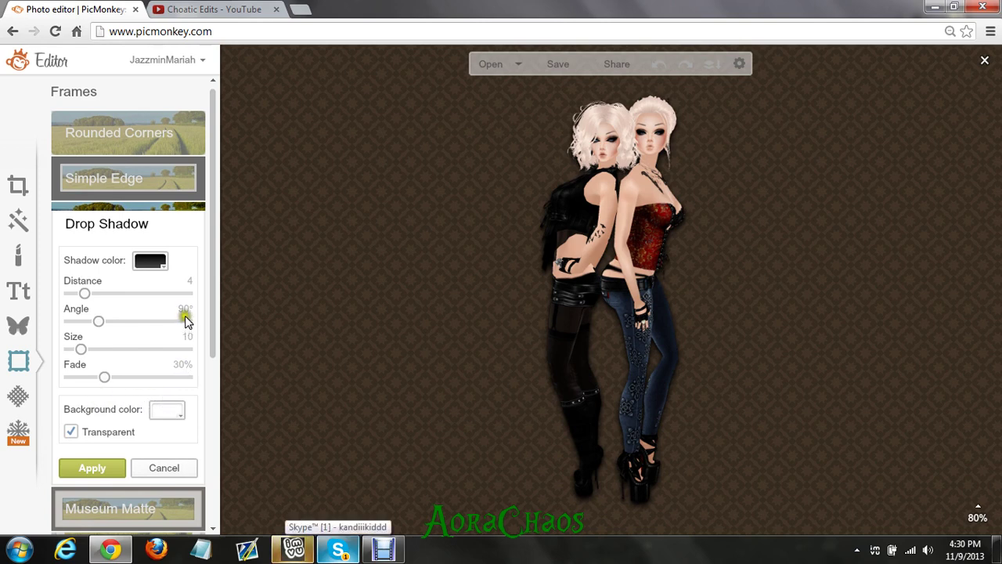
{"action": "left_click", "coordinate": [70, 432]}
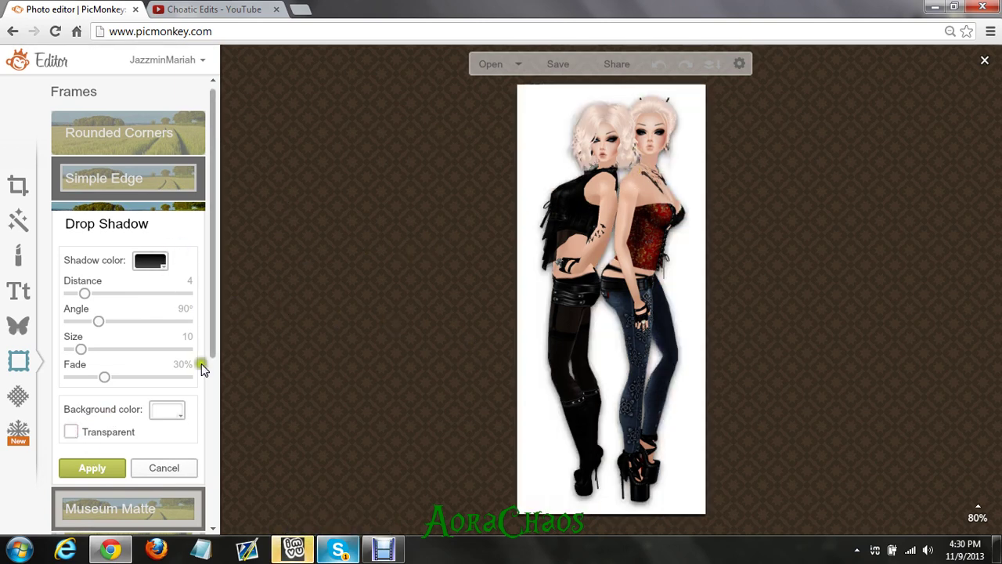
Try out various blue, purple, green and pale background colours for the Drop Shadow frame
{"action": "left_click", "coordinate": [166, 413]}
{"action": "left_click", "coordinate": [254, 316]}
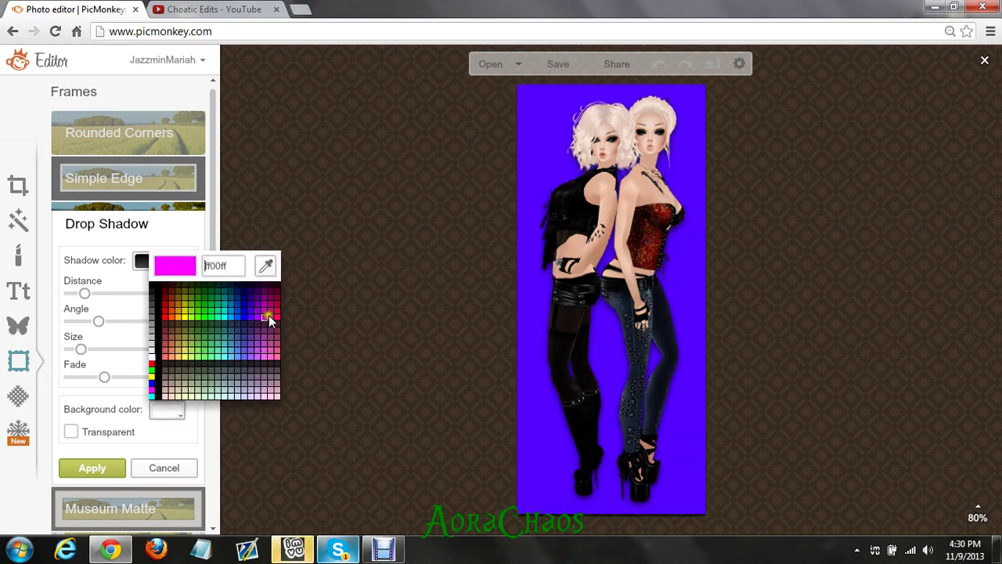
{"action": "left_click", "coordinate": [268, 315]}
{"action": "left_click", "coordinate": [261, 291]}
{"action": "left_click", "coordinate": [252, 291]}
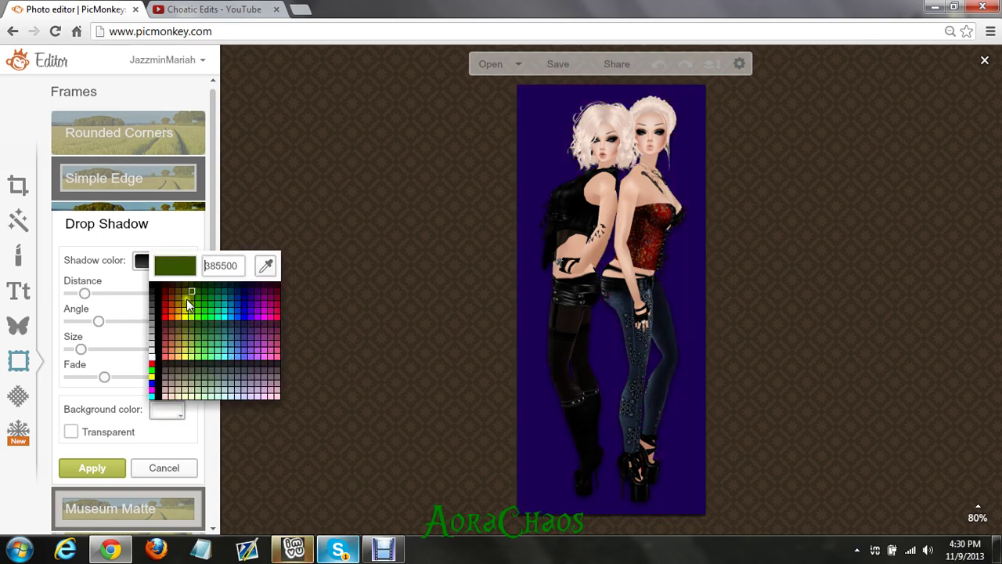
{"action": "left_click", "coordinate": [177, 320]}
{"action": "left_click", "coordinate": [187, 339]}
{"action": "left_click", "coordinate": [197, 348]}
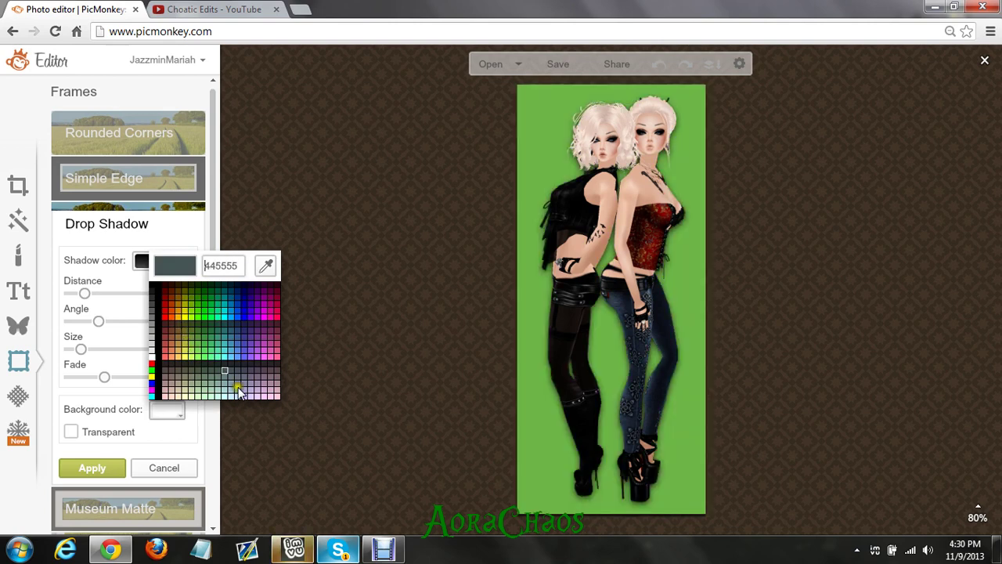
{"action": "left_click", "coordinate": [183, 395]}
{"action": "left_click", "coordinate": [166, 398]}
{"action": "left_click", "coordinate": [153, 360]}
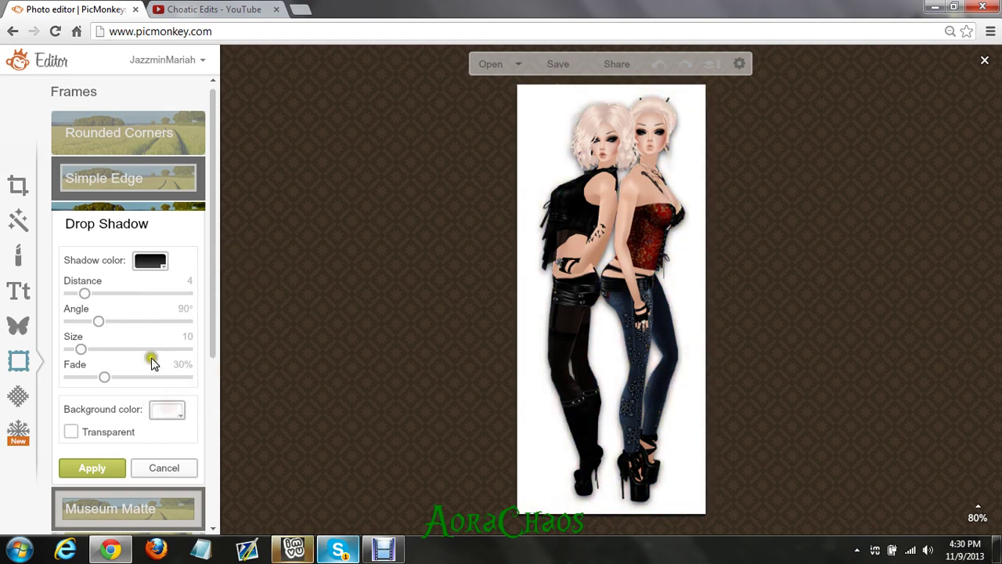
Try out shadow colours such as aaaa00 and ff5400, and return the shadow to black
{"action": "left_click", "coordinate": [158, 264]}
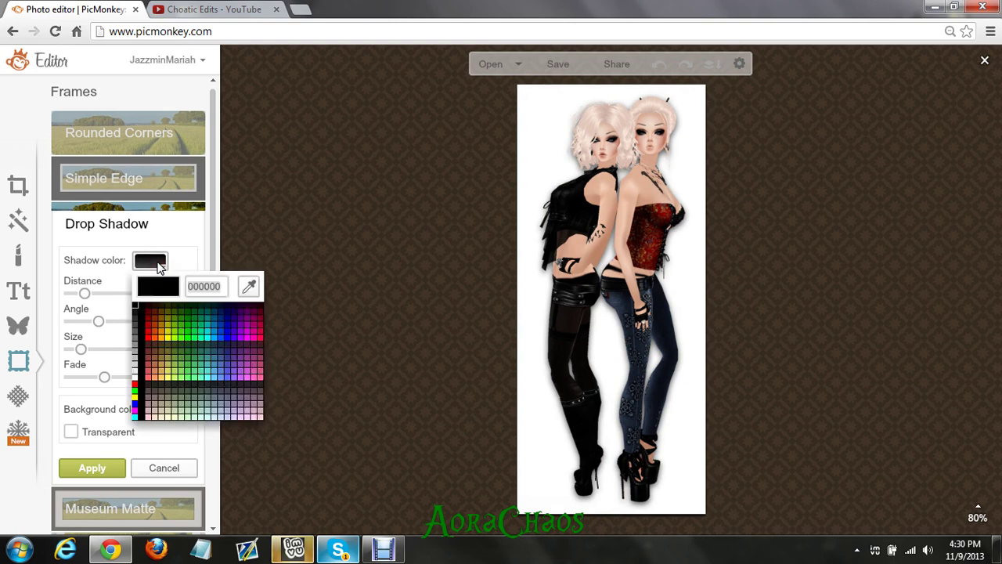
{"action": "left_click", "coordinate": [170, 327]}
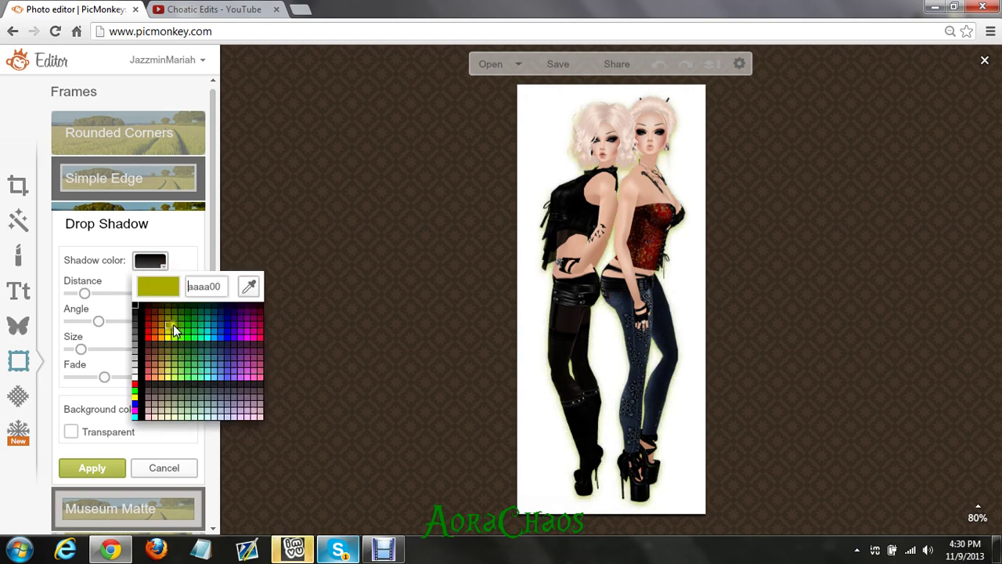
{"action": "left_click", "coordinate": [261, 313]}
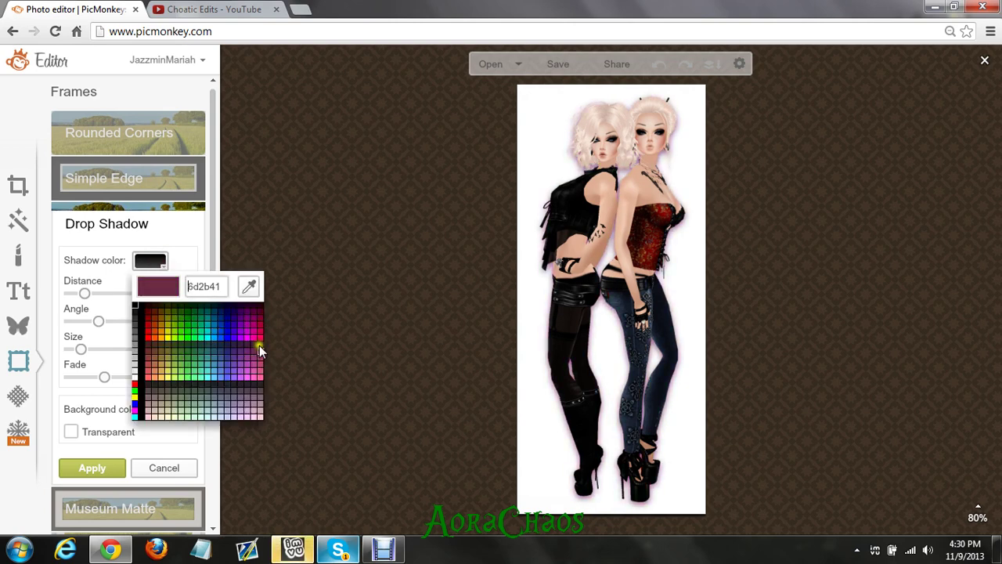
{"action": "left_click", "coordinate": [140, 307]}
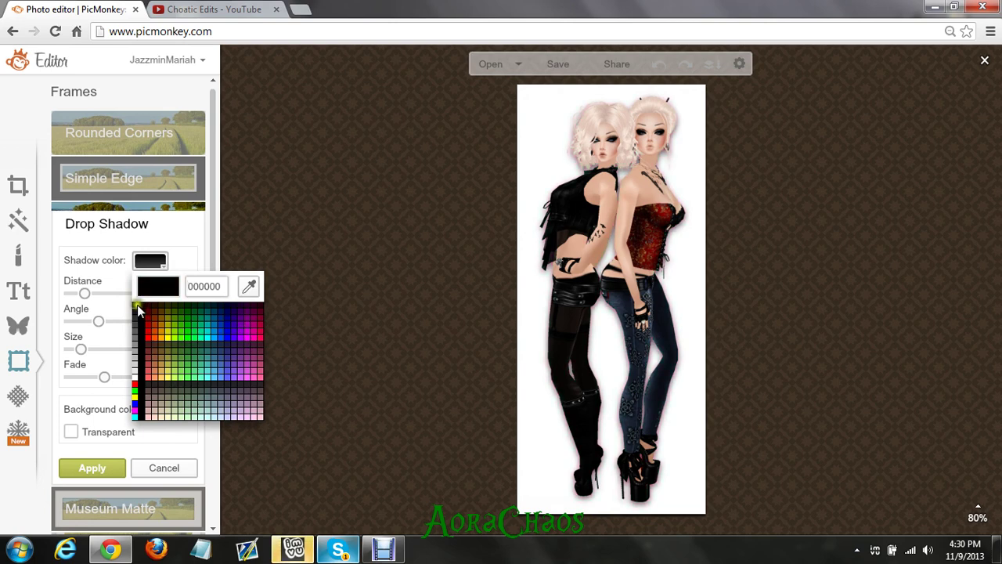
{"action": "left_click", "coordinate": [160, 338]}
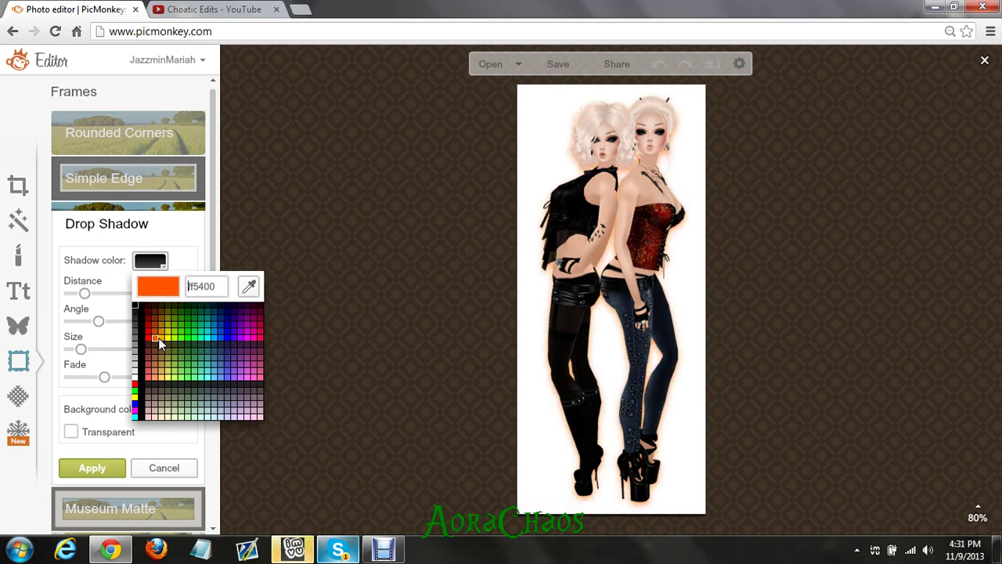
{"action": "left_click", "coordinate": [135, 266]}
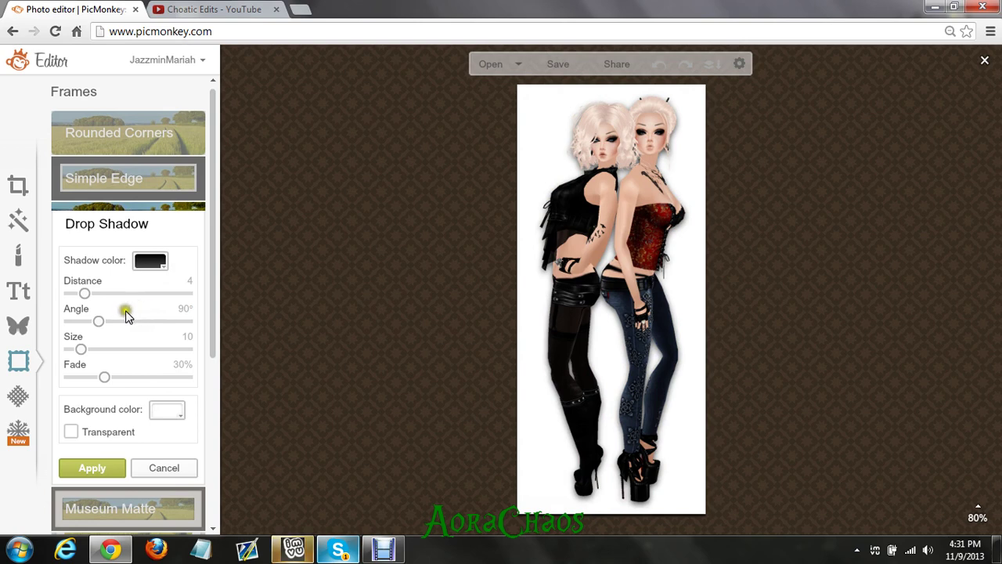
Try the shadow distance at 30 and restore it to 4
{"action": "left_click_drag", "start_coordinate": [85, 295], "coordinate": [200, 282]}
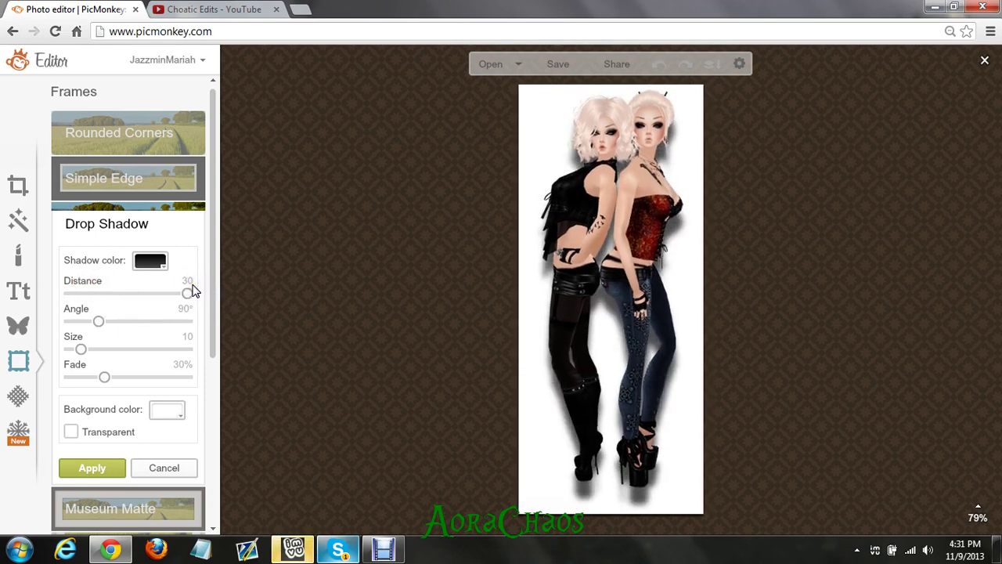
{"action": "left_click_drag", "start_coordinate": [188, 291], "coordinate": [87, 309]}
{"action": "left_click_drag", "start_coordinate": [82, 349], "coordinate": [84, 352]}
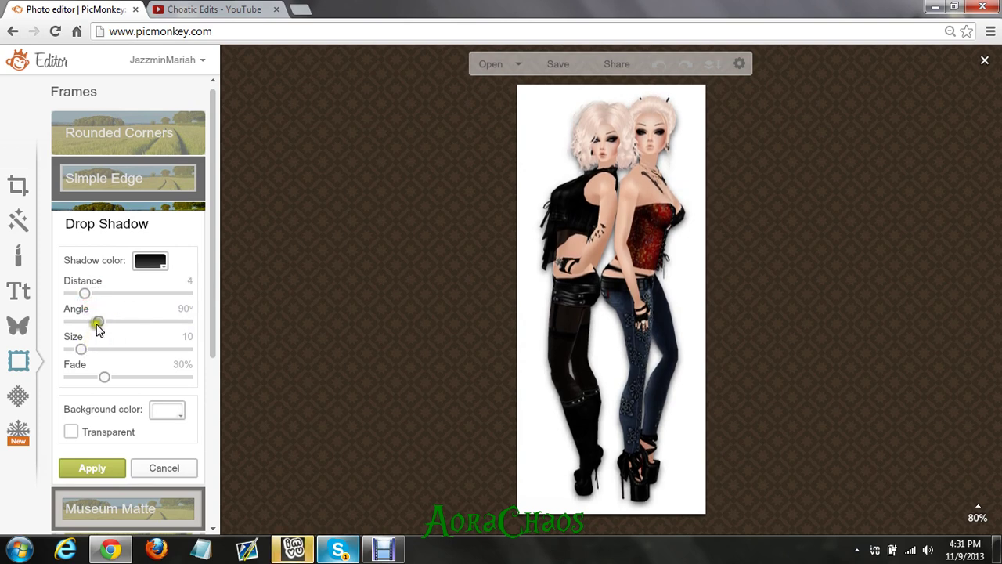
Set the shadow's angle to 330°, its size to 0 and its fade to 50%
{"action": "left_click", "coordinate": [98, 322]}
{"action": "left_click_drag", "start_coordinate": [99, 327], "coordinate": [179, 313]}
{"action": "mouse_move", "coordinate": [80, 348]}
{"action": "left_mouse_down"}
{"action": "mouse_move", "coordinate": [286, 324]}
{"action": "mouse_move", "coordinate": [3, 366]}
{"action": "mouse_move", "coordinate": [24, 363]}
{"action": "left_mouse_up"}
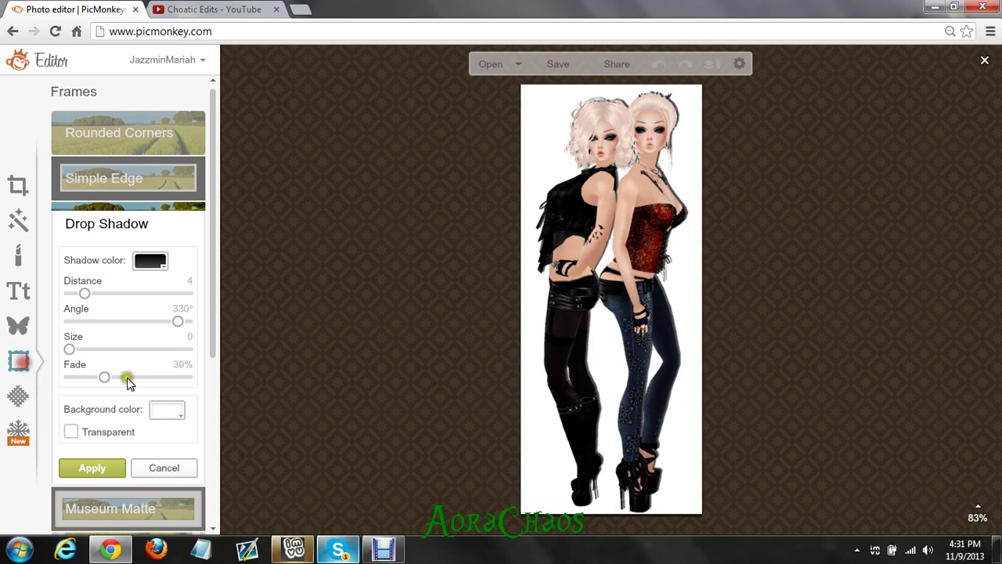
{"action": "mouse_move", "coordinate": [103, 378]}
{"action": "left_mouse_down"}
{"action": "mouse_move", "coordinate": [161, 375]}
{"action": "mouse_move", "coordinate": [127, 374]}
{"action": "left_mouse_up"}
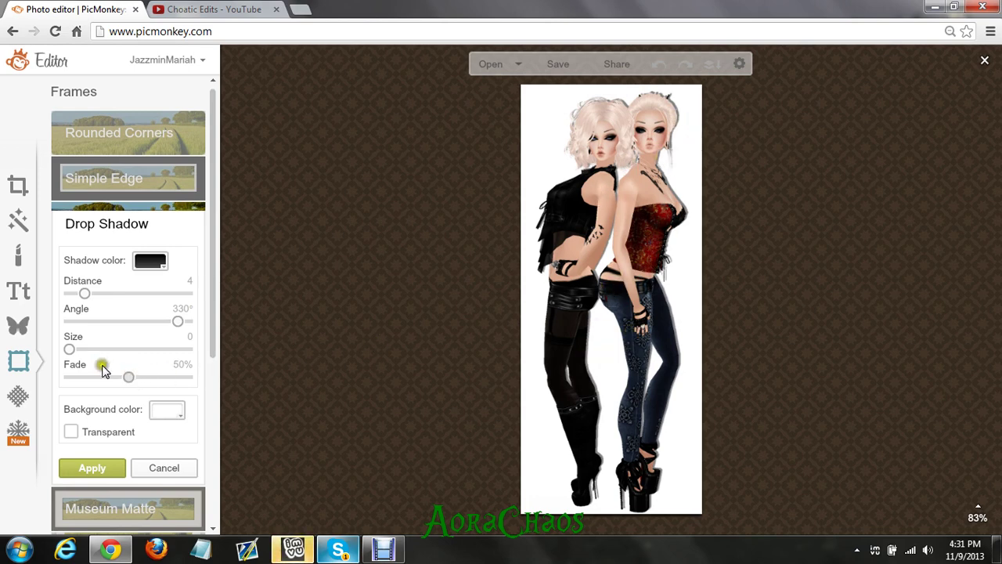
Set the shadow's size to 10 and its distance to 8
{"action": "mouse_move", "coordinate": [69, 349]}
{"action": "left_mouse_down"}
{"action": "mouse_move", "coordinate": [88, 350]}
{"action": "mouse_move", "coordinate": [80, 350]}
{"action": "left_mouse_up"}
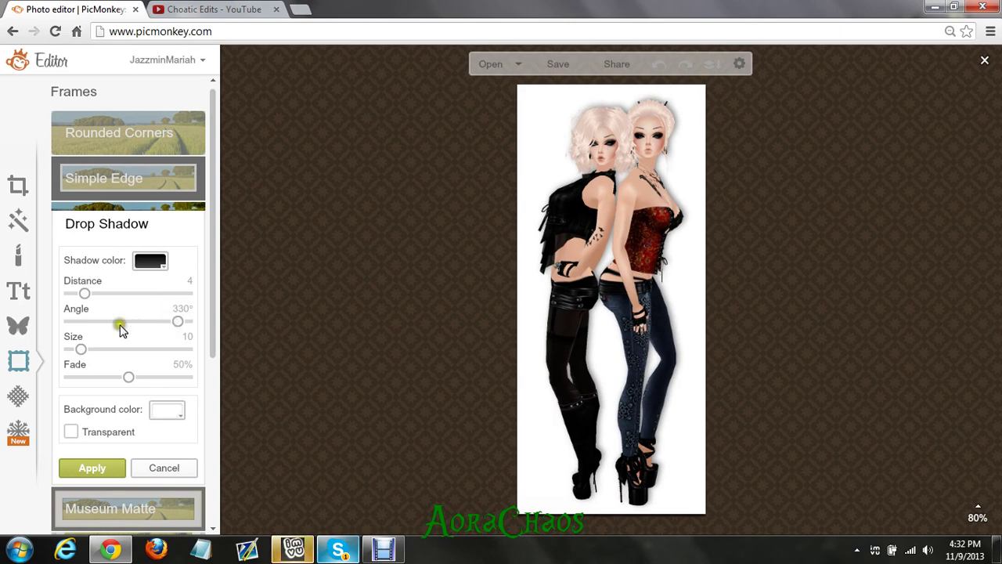
{"action": "left_click_drag", "start_coordinate": [87, 296], "coordinate": [101, 297]}
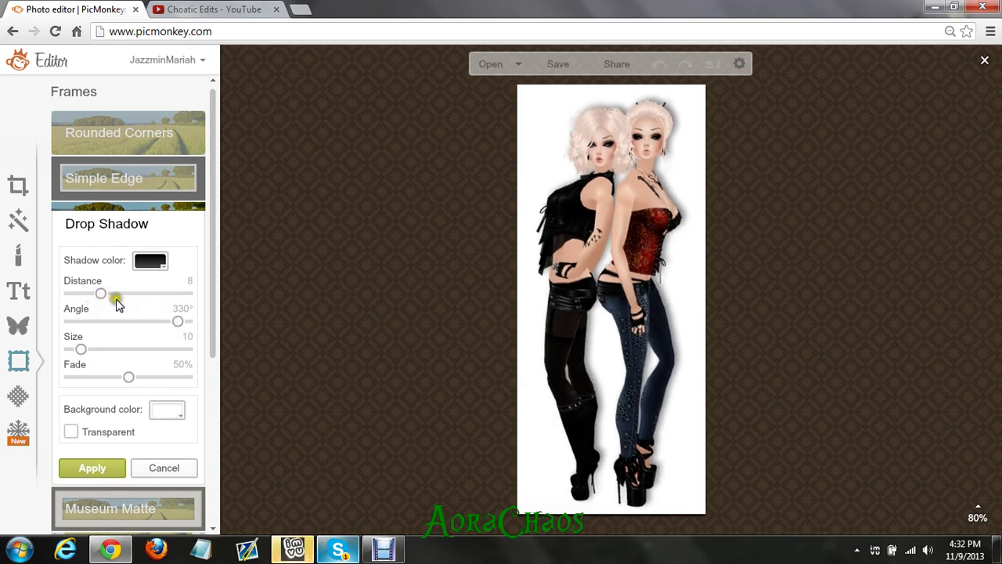
{"action": "left_click", "coordinate": [210, 270]}
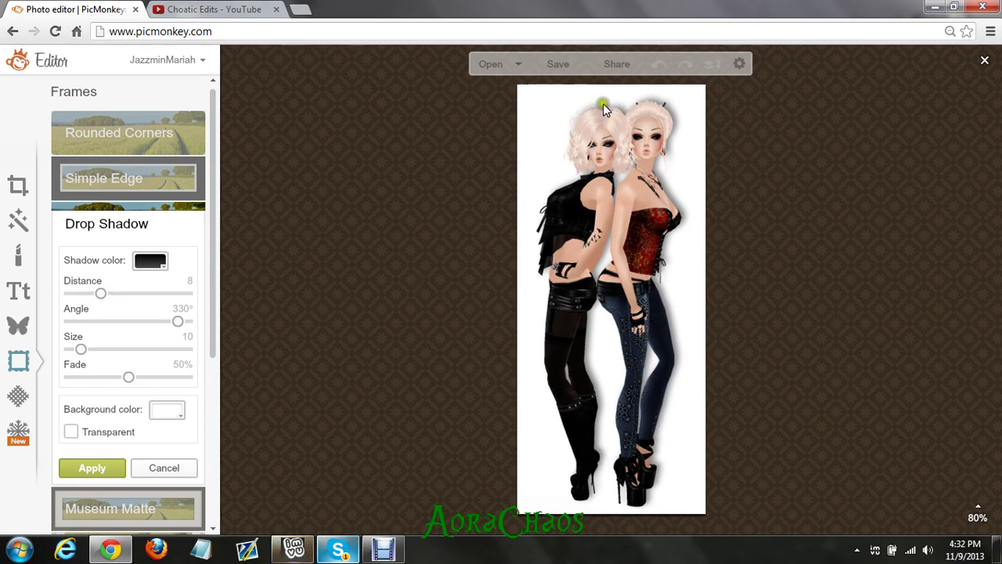
Make the Drop Shadow frame's background transparent and apply the frame
{"action": "left_click", "coordinate": [92, 468]}
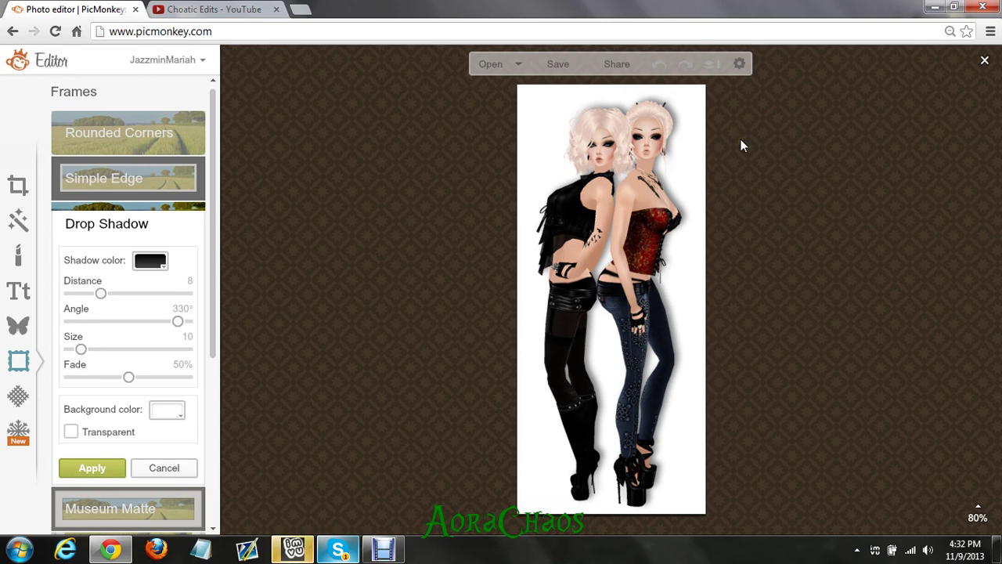
{"action": "left_click", "coordinate": [71, 432]}
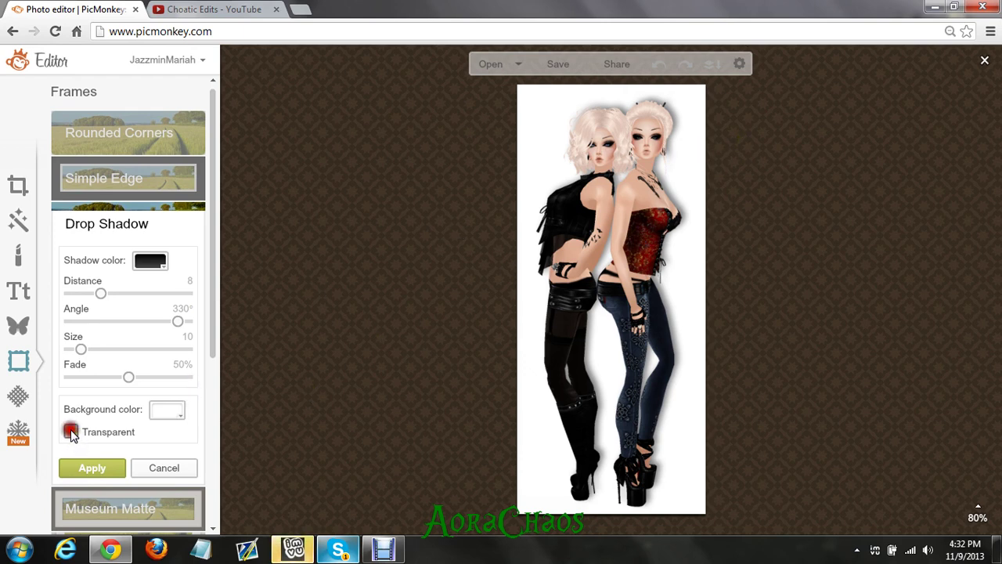
{"action": "left_click", "coordinate": [110, 467]}
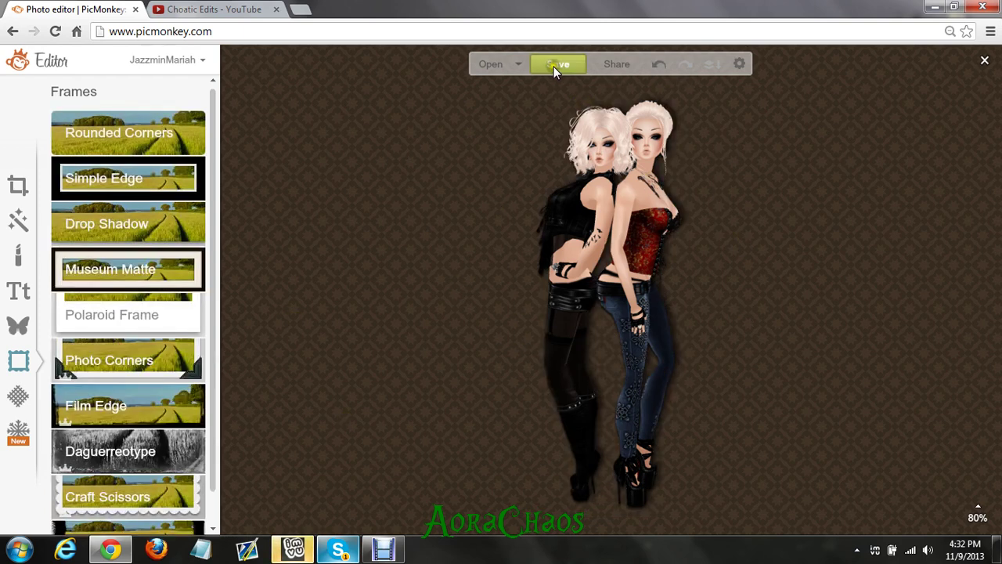
Start saving the picture to the computer as the PNG file hiResNoBg1 (11), and cancel the save
{"action": "left_click", "coordinate": [553, 67]}
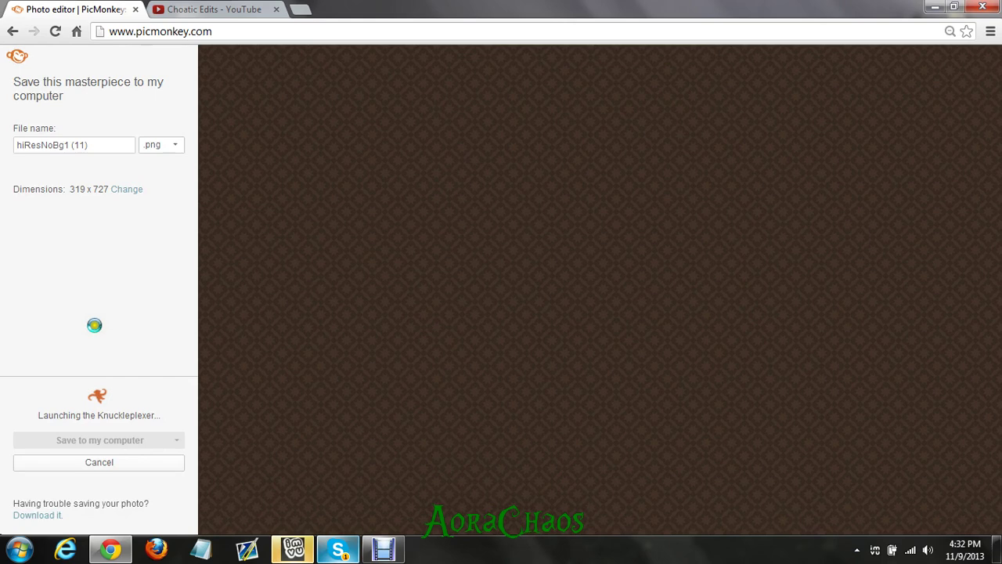
{"action": "left_click", "coordinate": [112, 441]}
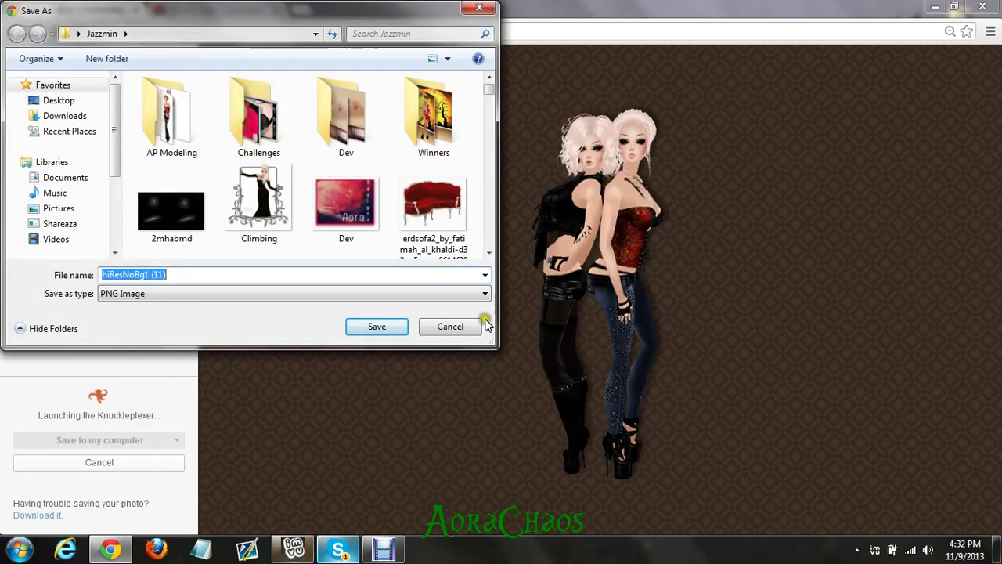
{"action": "left_click", "coordinate": [443, 327]}
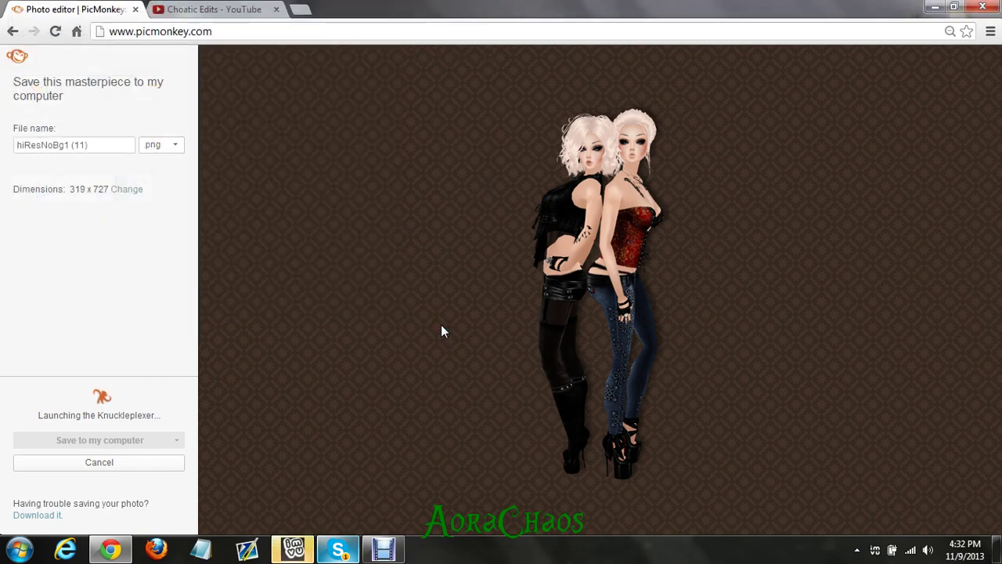
{"action": "left_click", "coordinate": [141, 463]}
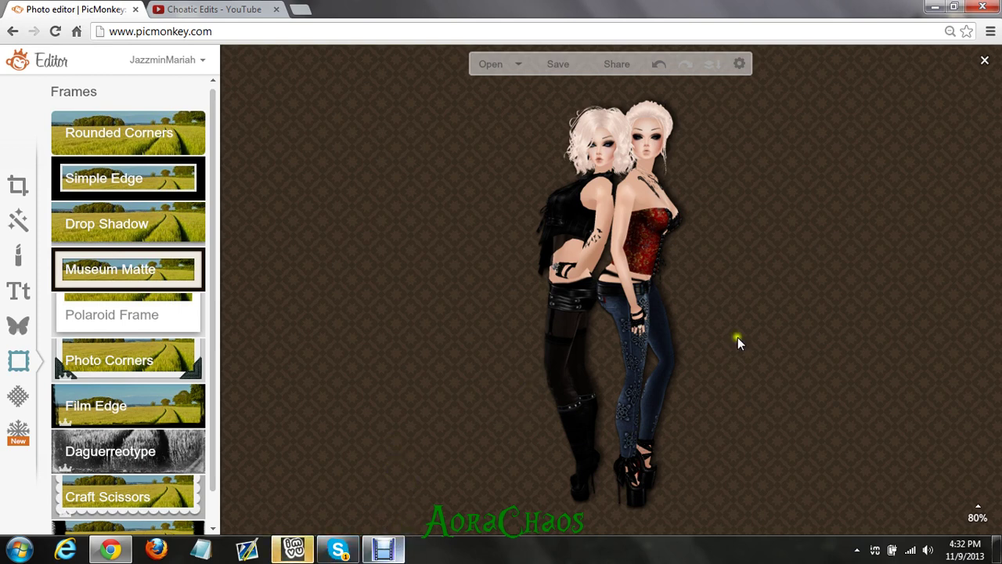
Minimise the browser window to show the desktop
{"action": "left_click", "coordinate": [934, 7]}
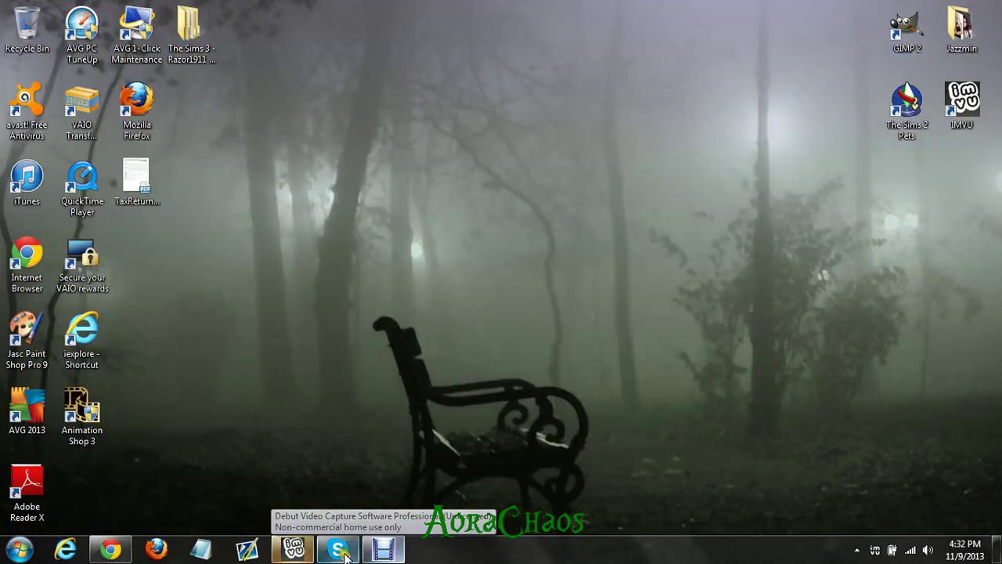